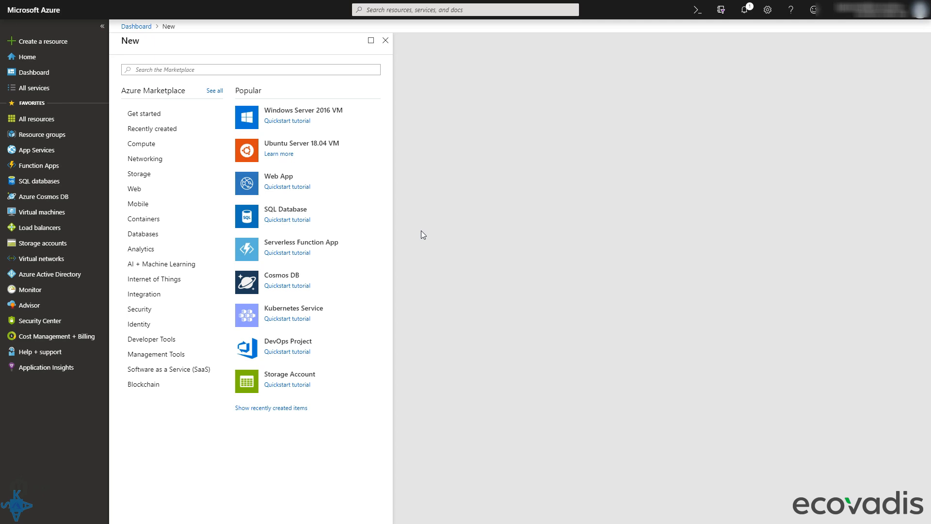
# - Find Azure Search in the Marketplace by searching for "azure search" and start creating a new search service
pyautogui.click(352, 450)
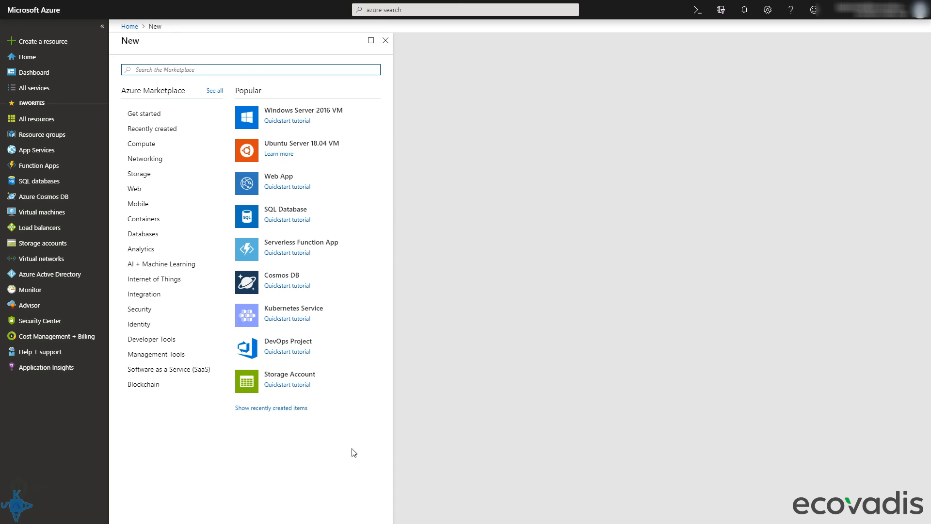
pyautogui.write('azure search')
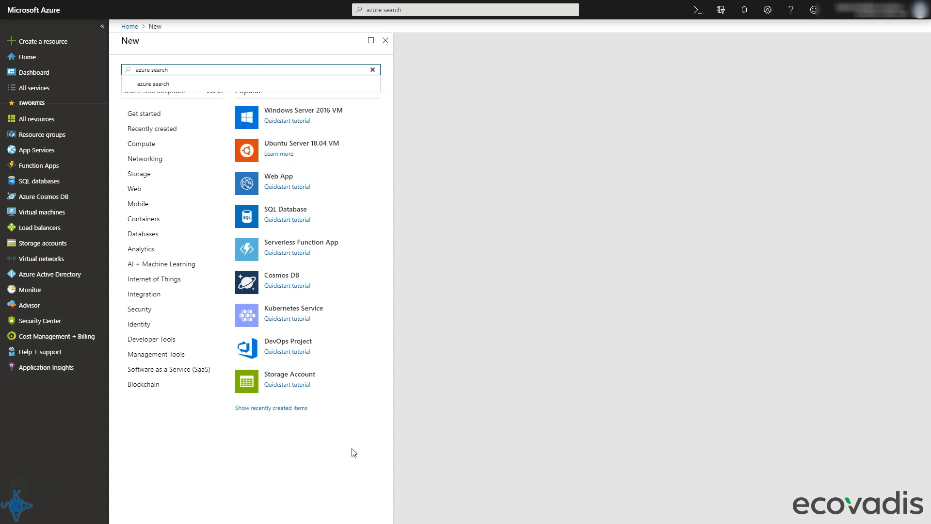
pyautogui.click(165, 84)
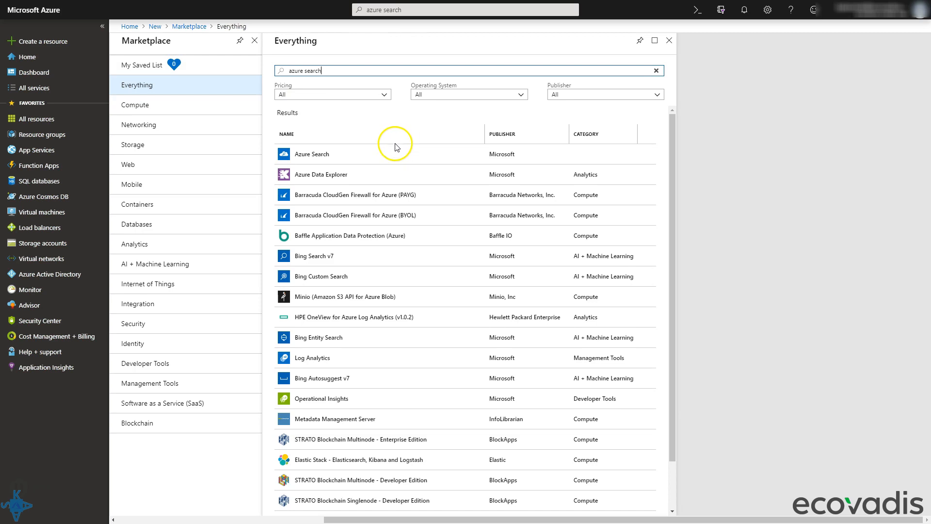
pyautogui.click(395, 150)
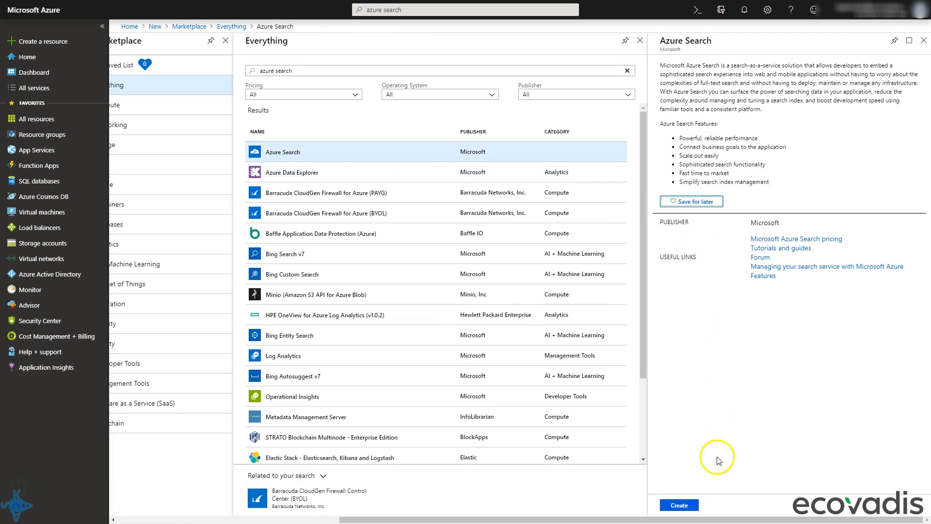
pyautogui.click(679, 505)
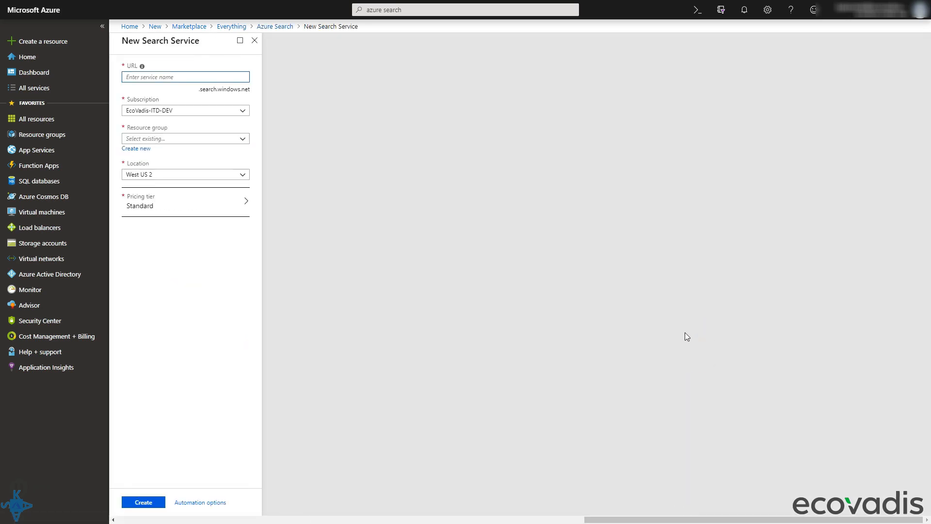
# - Name the search service kaas, assign it to the KAAS resource group, and set its location to West Europe
pyautogui.write('kaas')
pyautogui.click(245, 139)
pyautogui.click(180, 186)
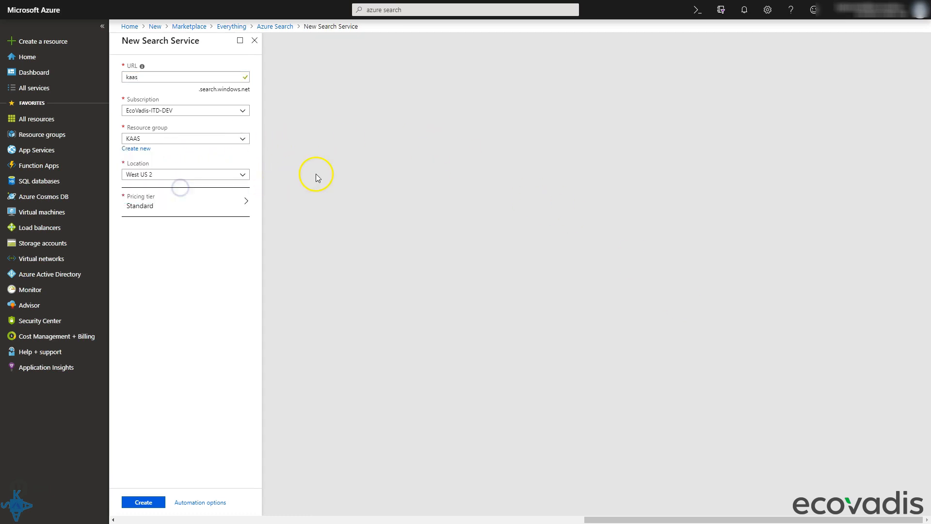
pyautogui.click(217, 170)
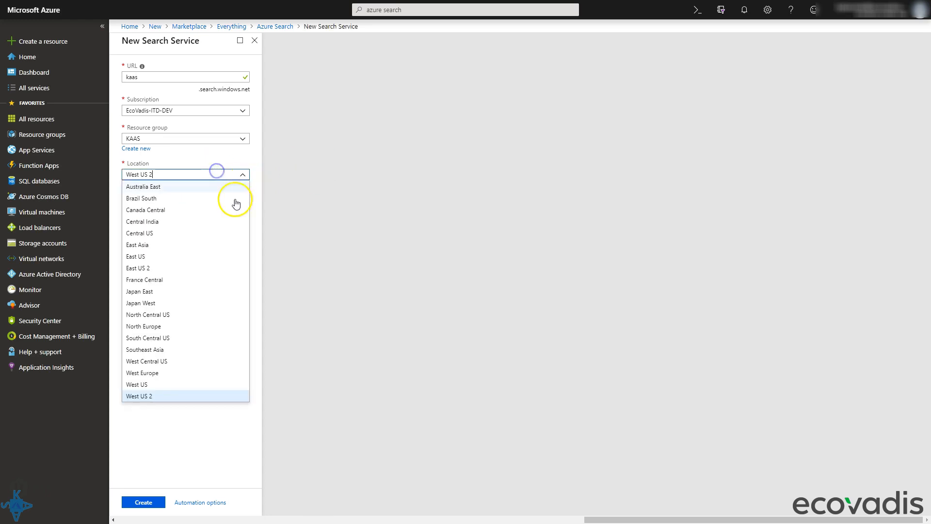
pyautogui.click(192, 374)
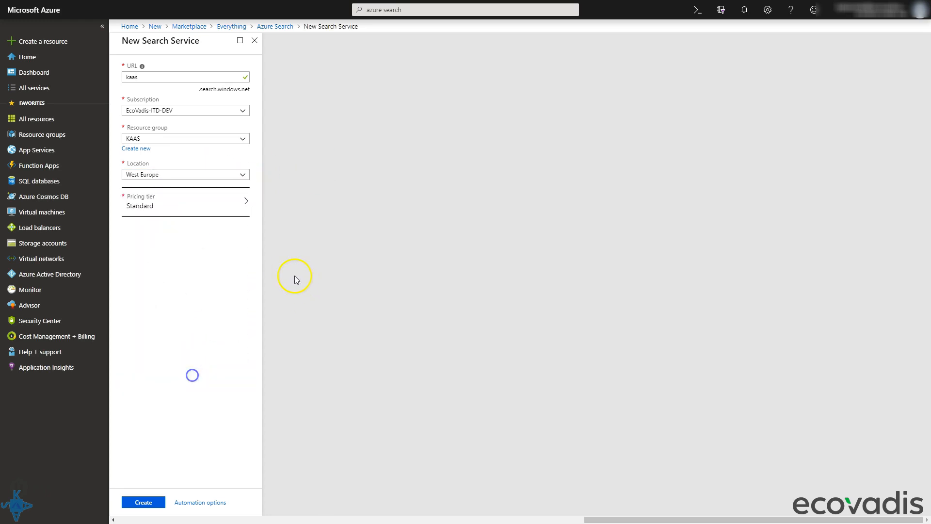
# - Choose the Free pricing tier for the search service and create it
pyautogui.click(194, 211)
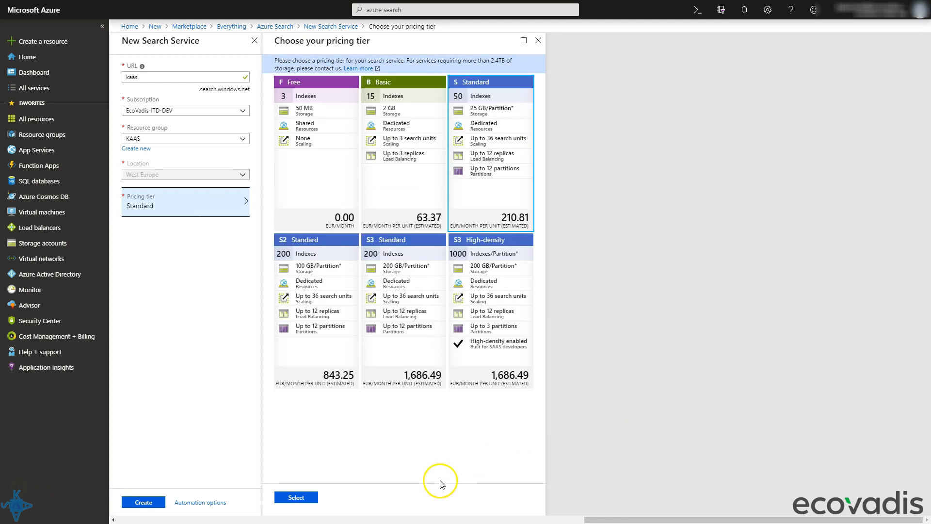
pyautogui.click(315, 184)
pyautogui.click(298, 497)
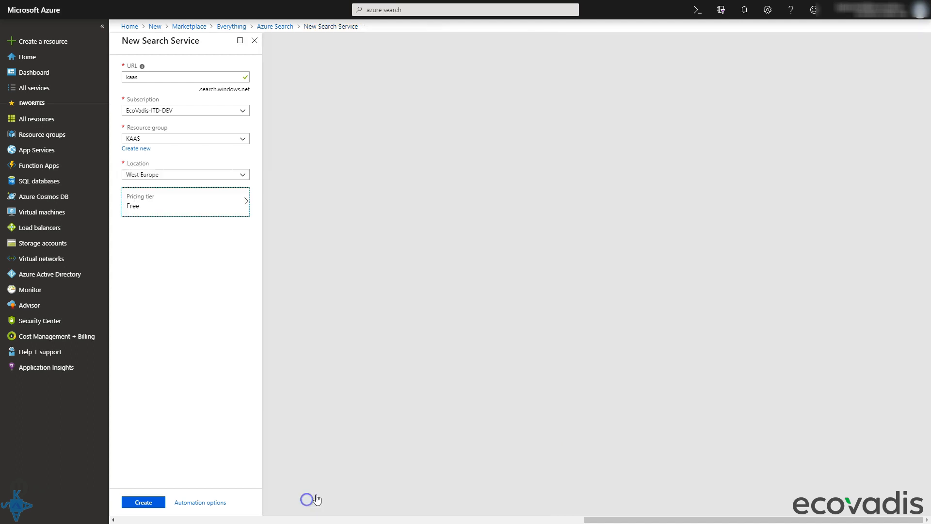
pyautogui.click(147, 501)
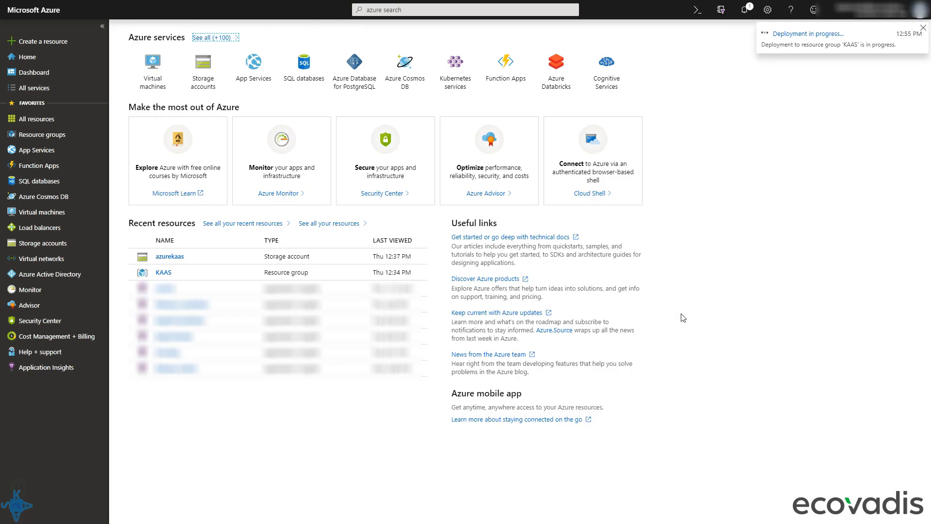
# - Go to the newly deployed search service from its deployment notification and start a data import
pyautogui.click(744, 10)
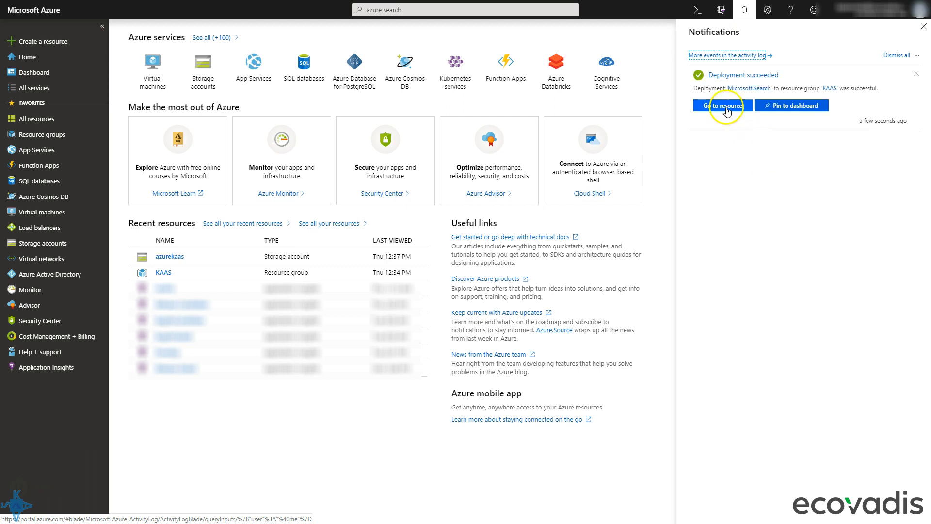
pyautogui.click(726, 111)
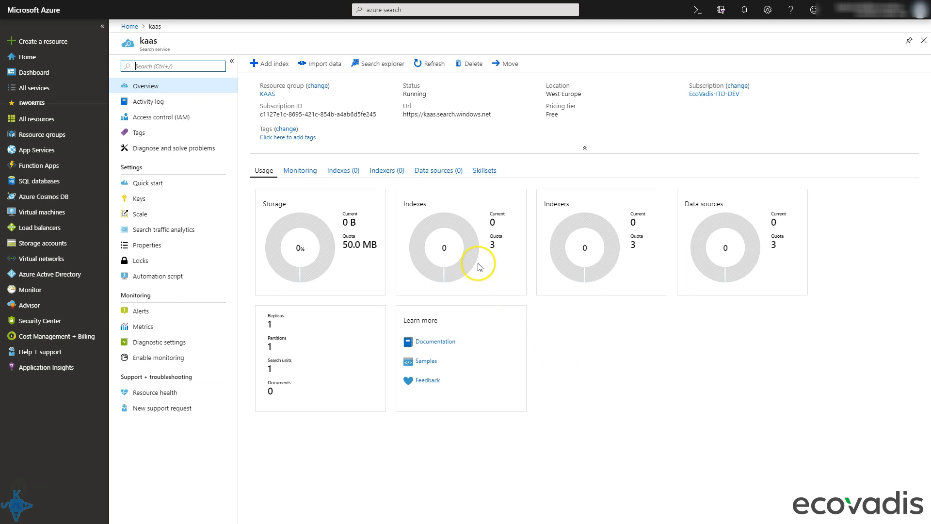
pyautogui.click(322, 63)
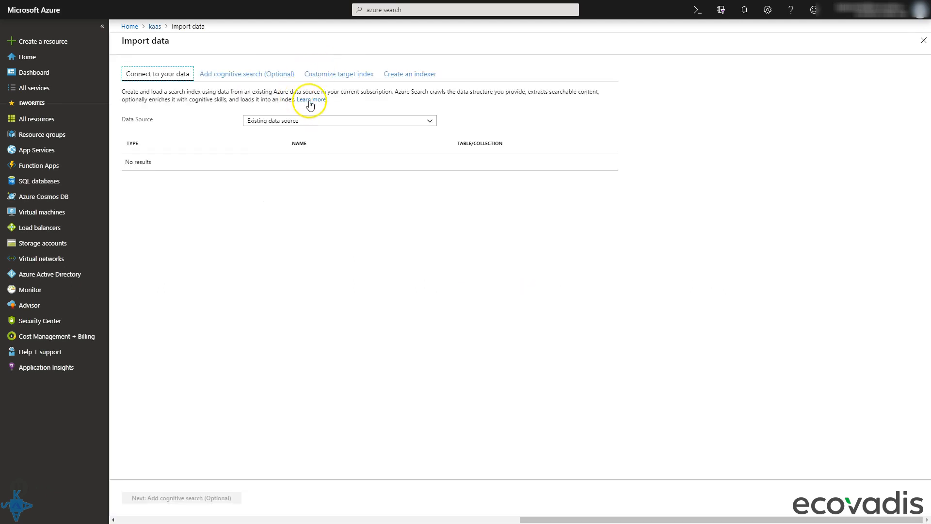
# - Set the data source to Azure SQL Database and choose the existing connection azure-kaas-1/azure-kaas-1
pyautogui.click(425, 124)
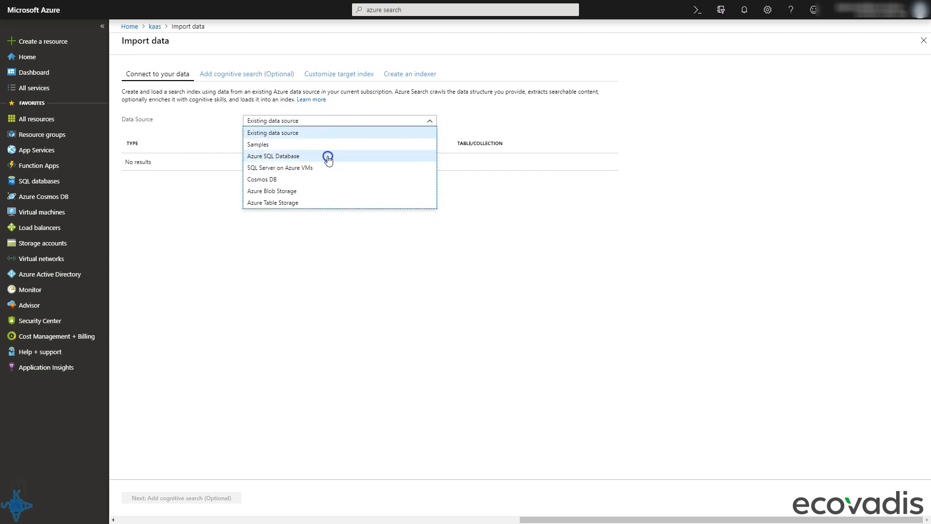
pyautogui.click(270, 156)
pyautogui.click(267, 154)
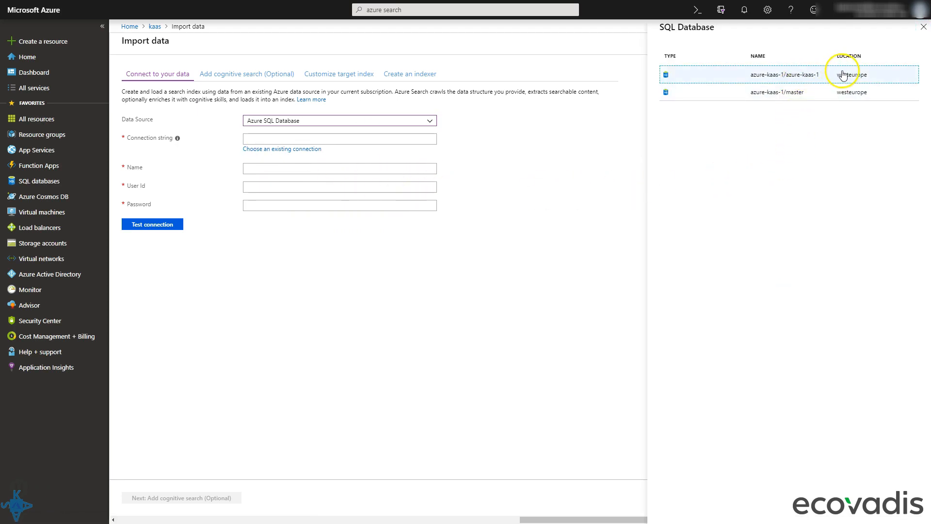
pyautogui.click(825, 77)
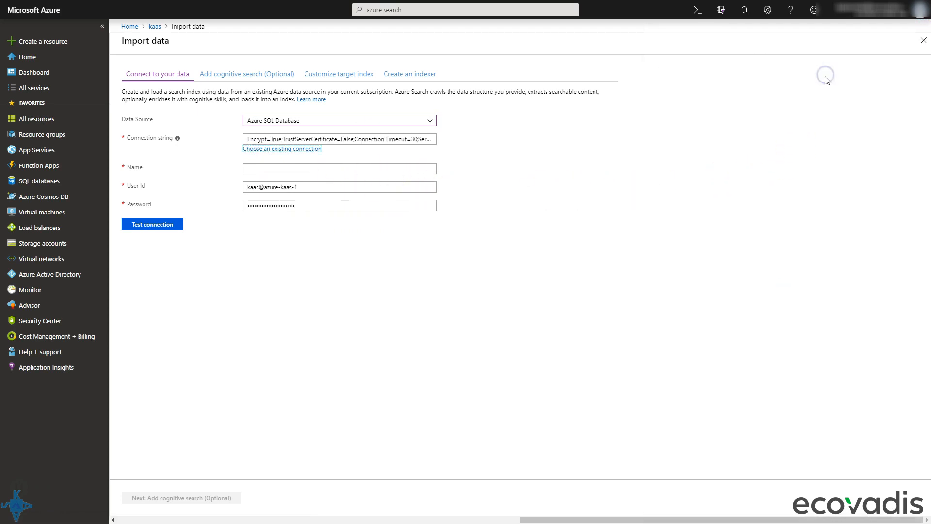
# - Name the data source kaas, enter the user ID kaas and the database password, and test the connection
pyautogui.click(297, 170)
pyautogui.write('kaas')
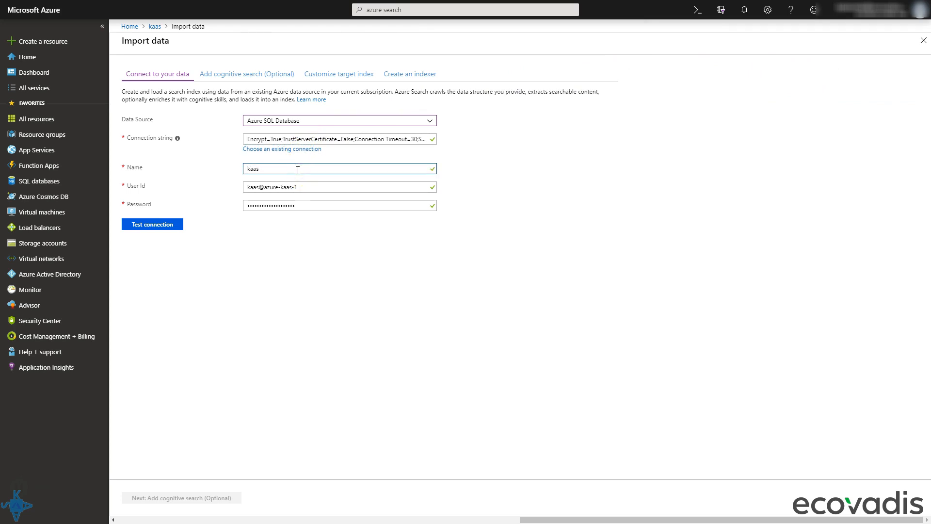
pyautogui.press('Tab')
pyautogui.write('kaas')
pyautogui.press('Tab')
pyautogui.write('•••••')
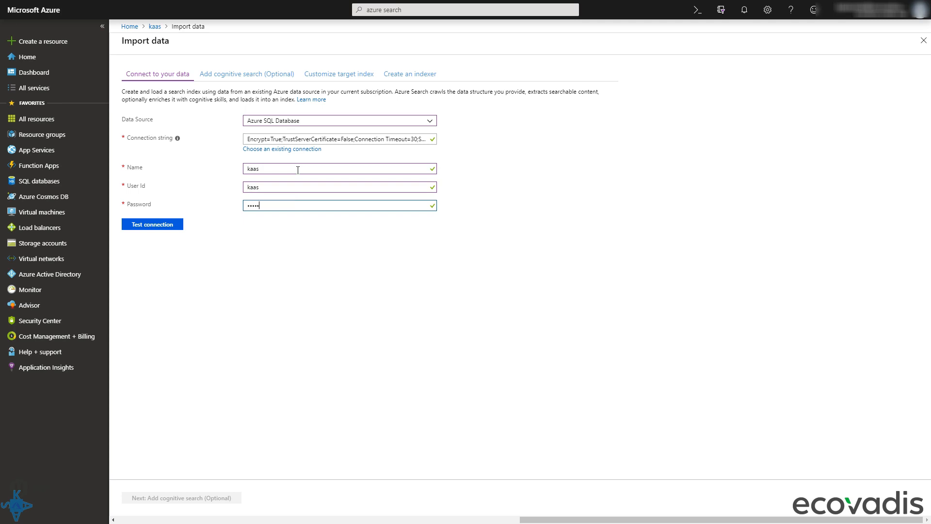
pyautogui.write('••••••••••')
pyautogui.click(154, 224)
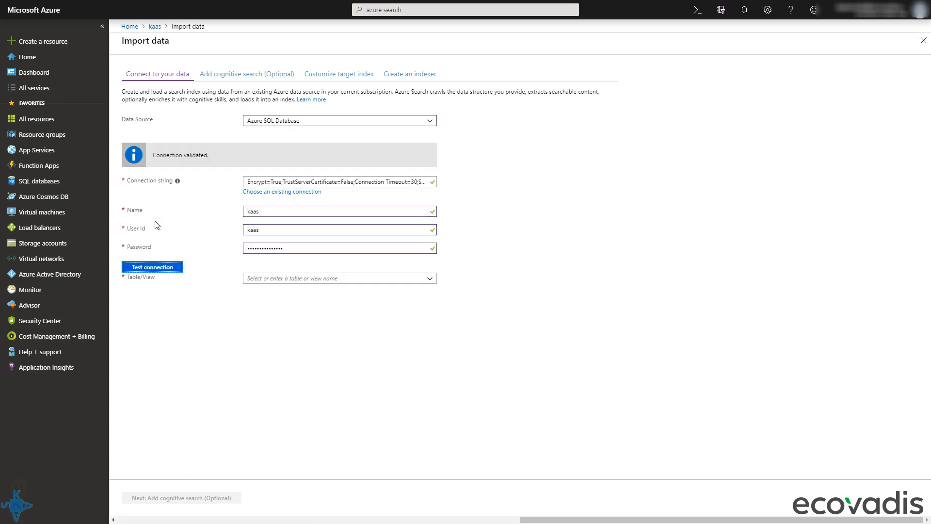
# - Select the SalesLT.Customer table as the source and skip cognitive search to reach the target index settings
pyautogui.click(431, 280)
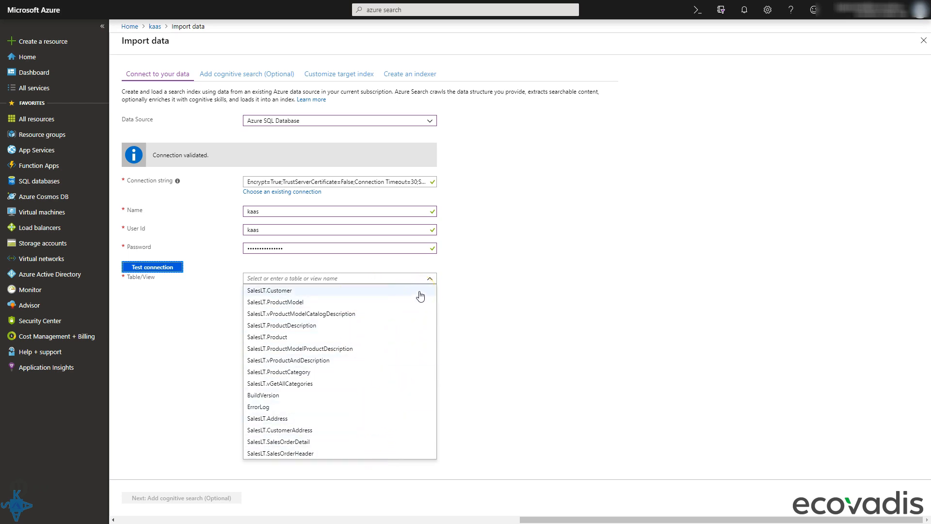
pyautogui.click(300, 291)
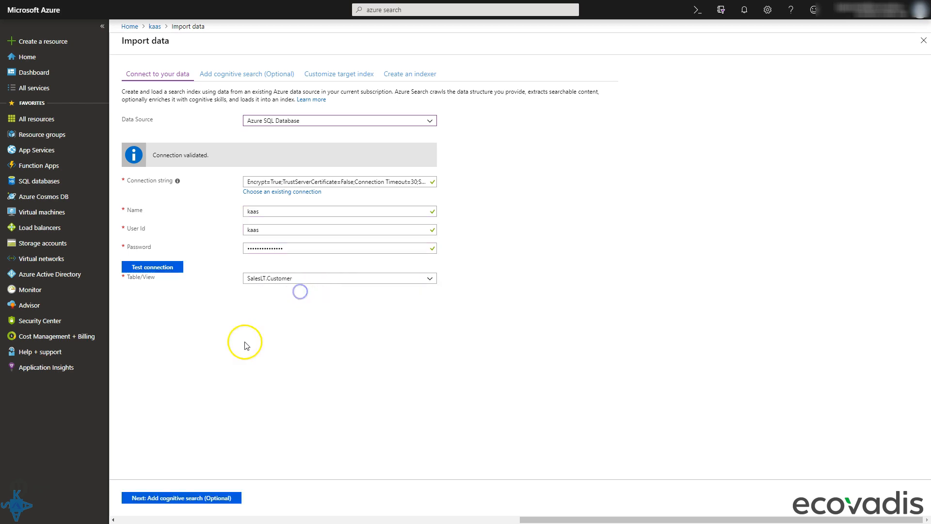
pyautogui.click(189, 497)
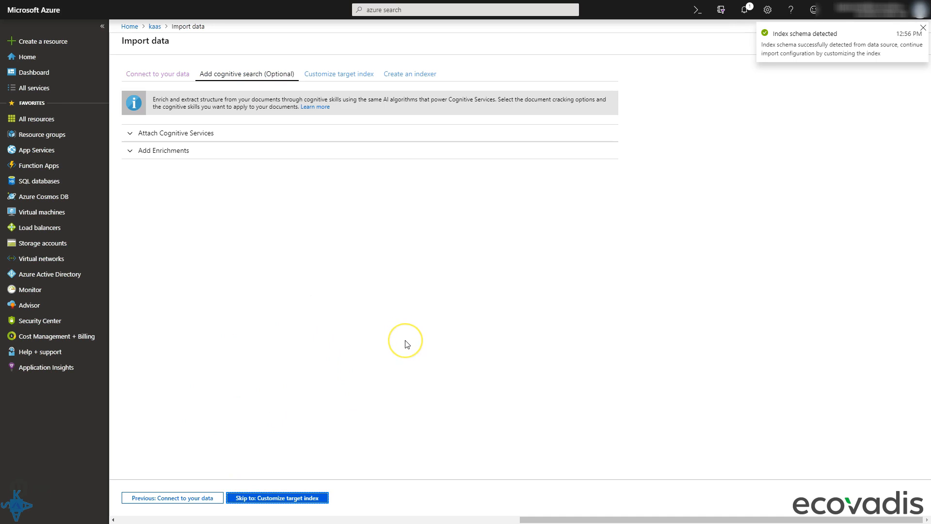
pyautogui.click(316, 496)
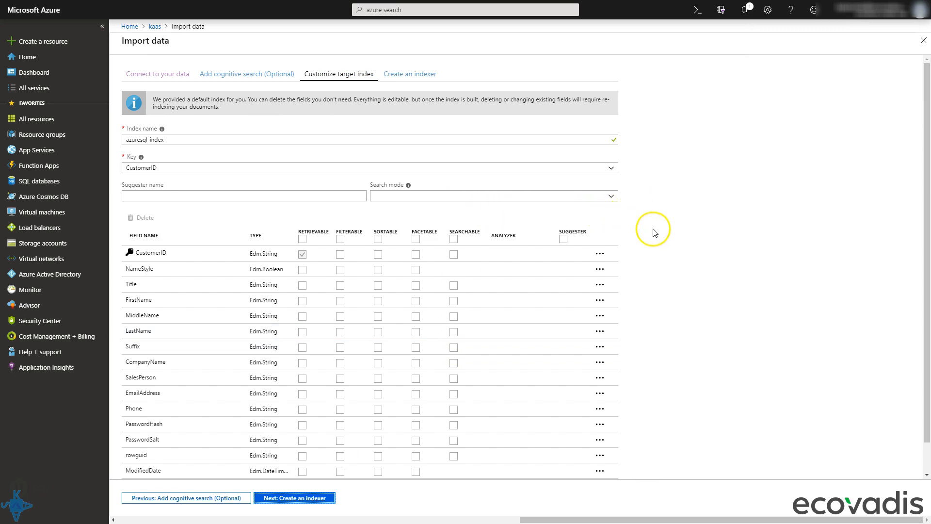
# - Make the FirstName and LastName fields of the index retrievable, filterable, sortable, facetable and searchable
pyautogui.scroll(-1, 651, 230)
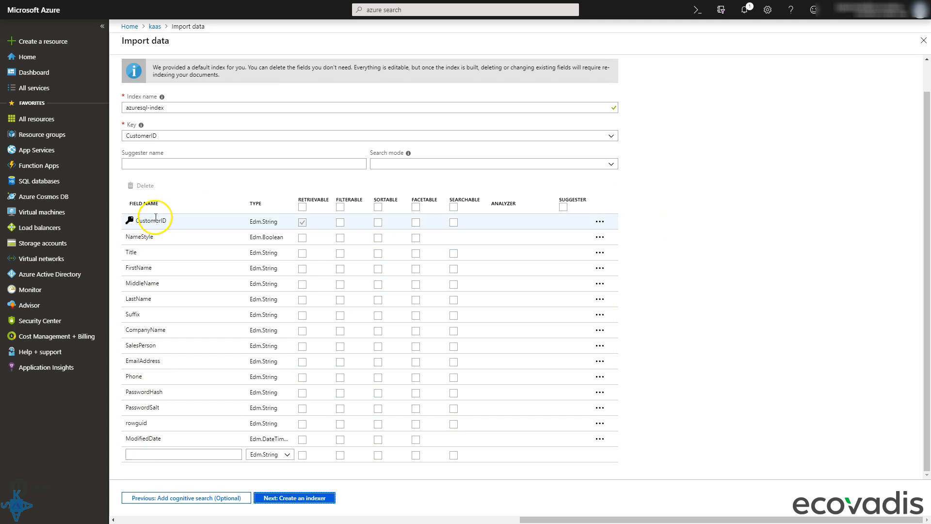
pyautogui.click(317, 179)
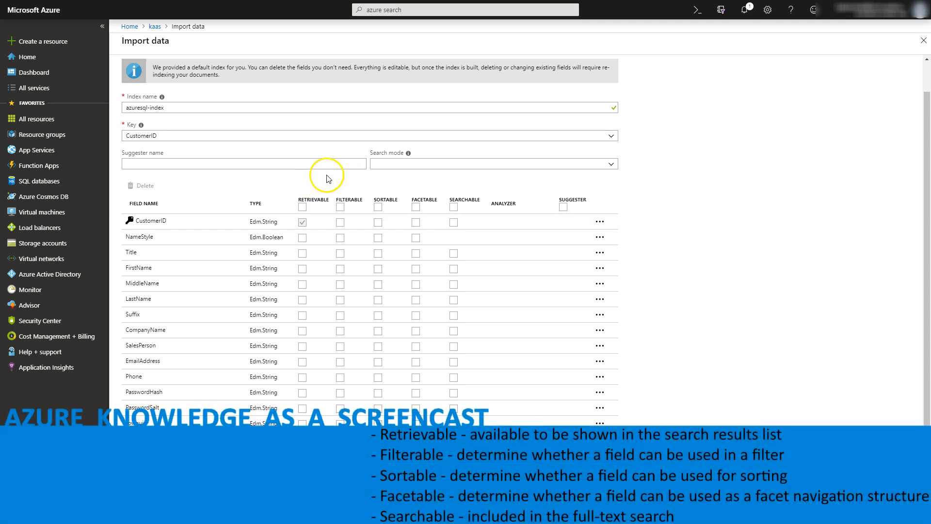
pyautogui.click(302, 268)
pyautogui.click(302, 300)
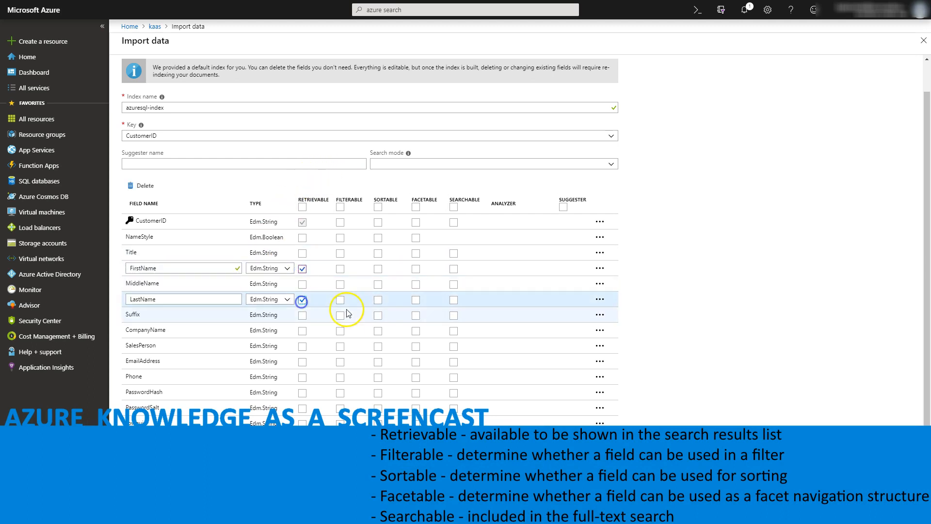
pyautogui.click(340, 269)
pyautogui.click(340, 300)
pyautogui.click(379, 269)
pyautogui.click(416, 300)
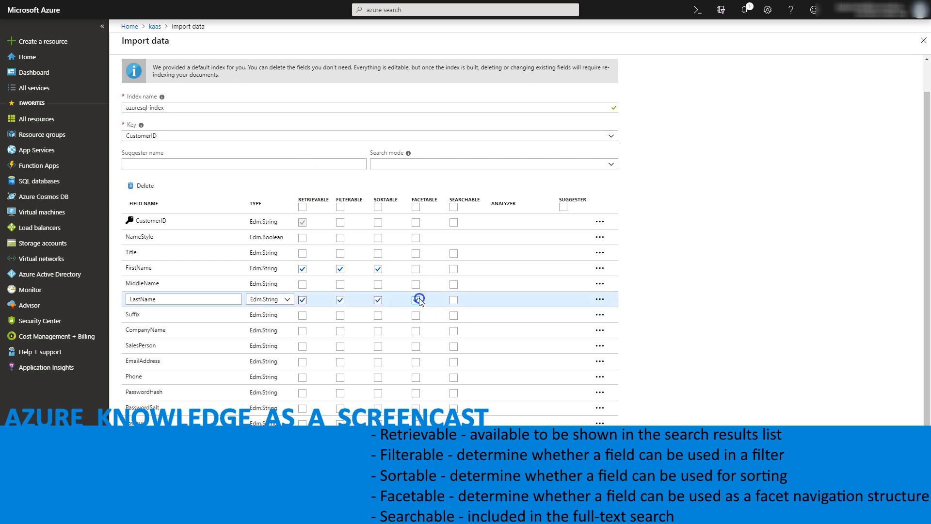
pyautogui.click(415, 269)
pyautogui.click(453, 269)
pyautogui.click(454, 300)
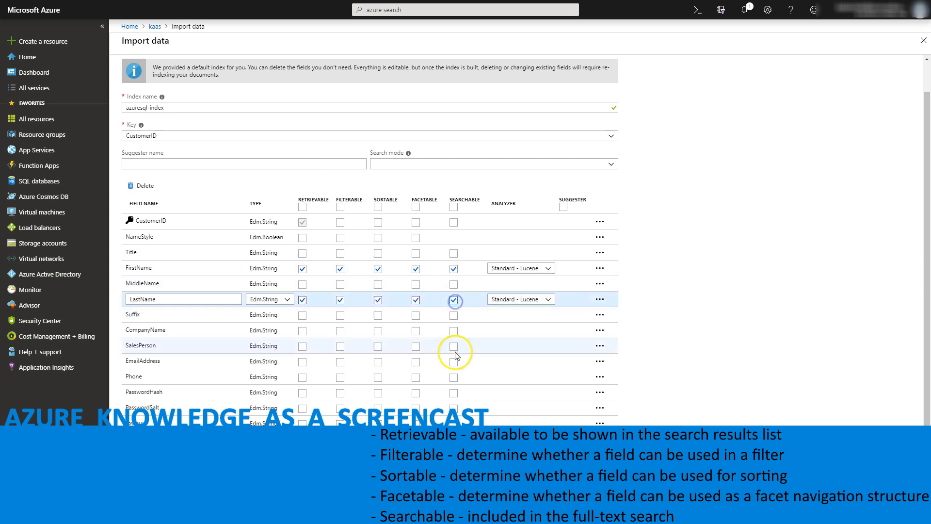
# - Configure the indexer with ModifiedDate as high watermark column, switch its schedule to Once, and submit the import
pyautogui.click(333, 500)
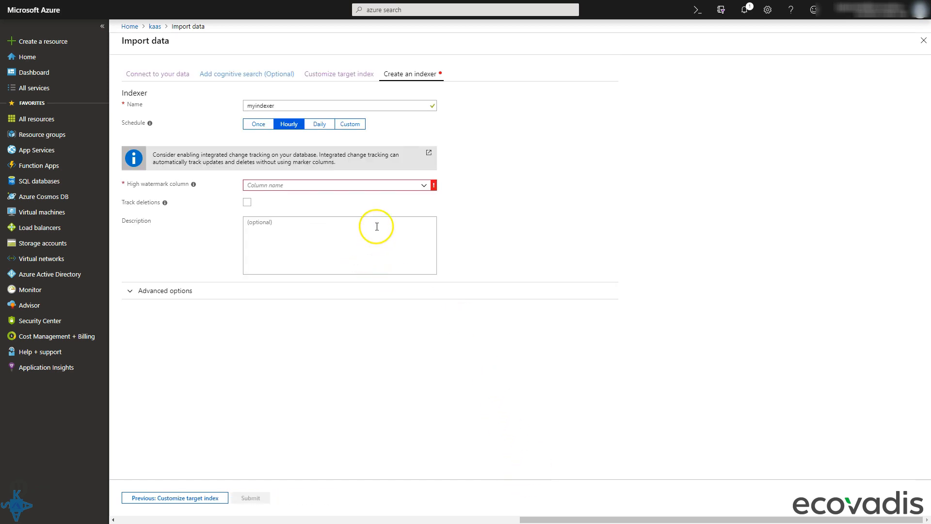
pyautogui.click(426, 188)
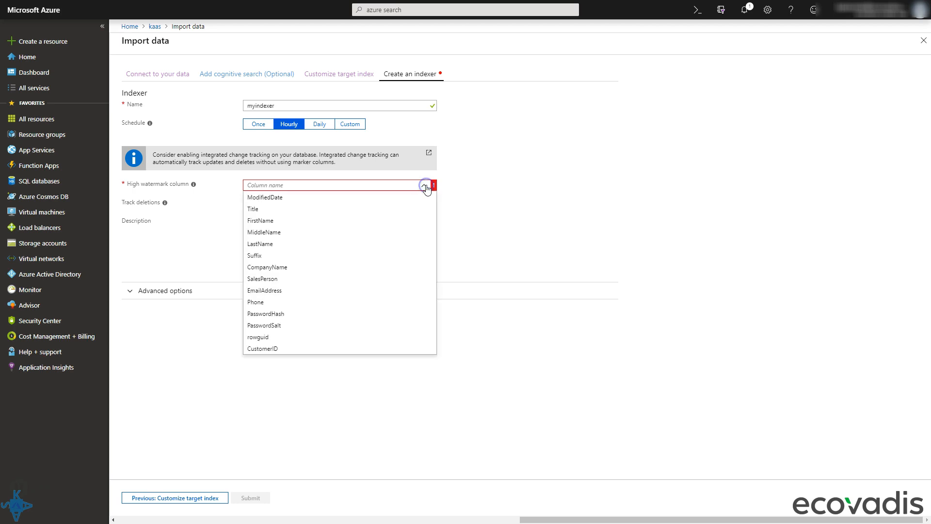
pyautogui.click(324, 199)
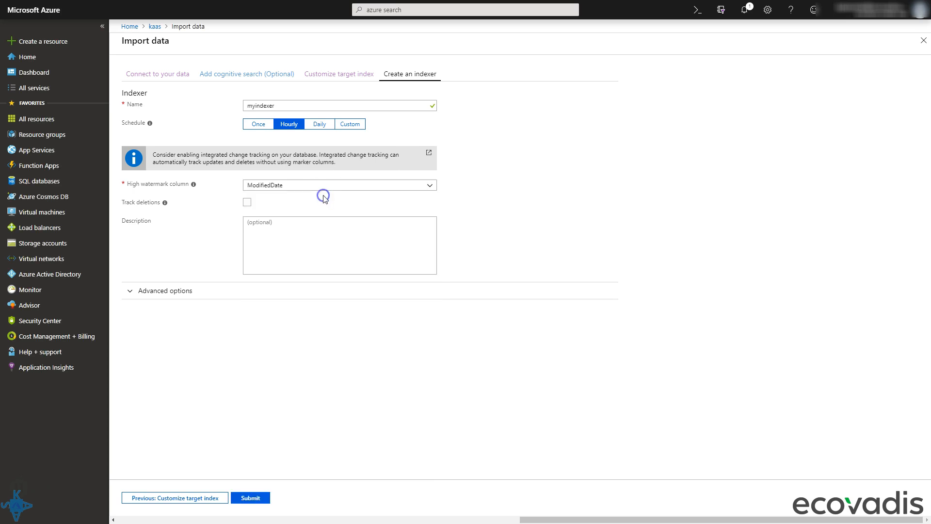
pyautogui.click(265, 128)
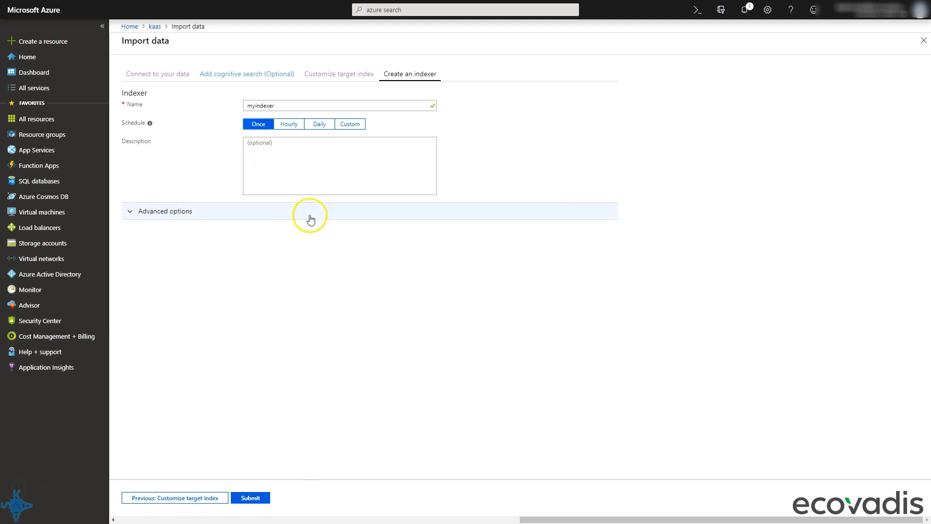
pyautogui.click(252, 499)
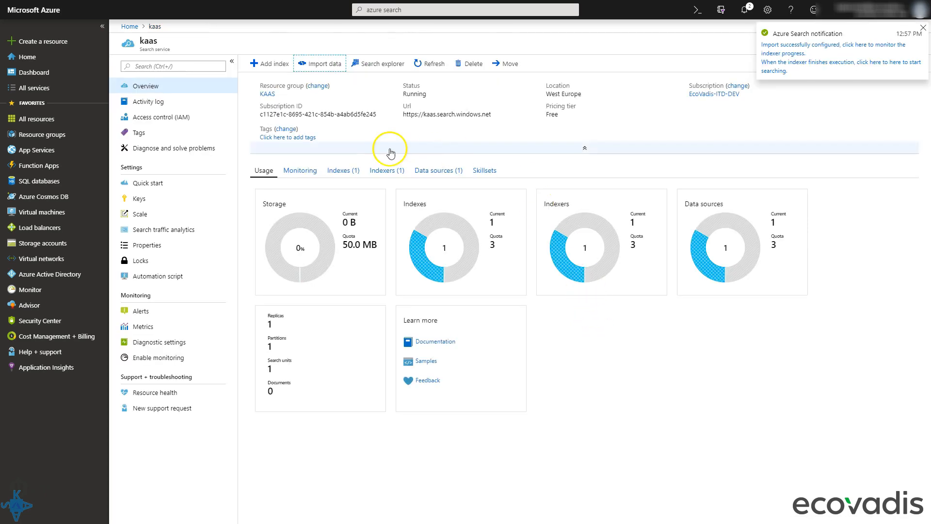
# - Open myindexer from the search service's indexers to check its execution history
pyautogui.click(388, 171)
pyautogui.click(296, 222)
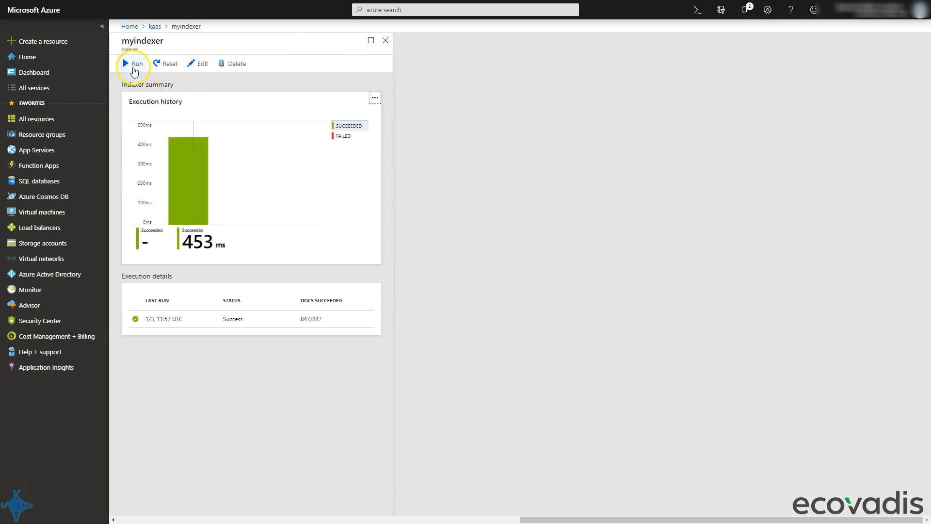
# - Run myindexer again, confirm the run, and return to the kaas search service overview
pyautogui.click(134, 68)
pyautogui.click(140, 122)
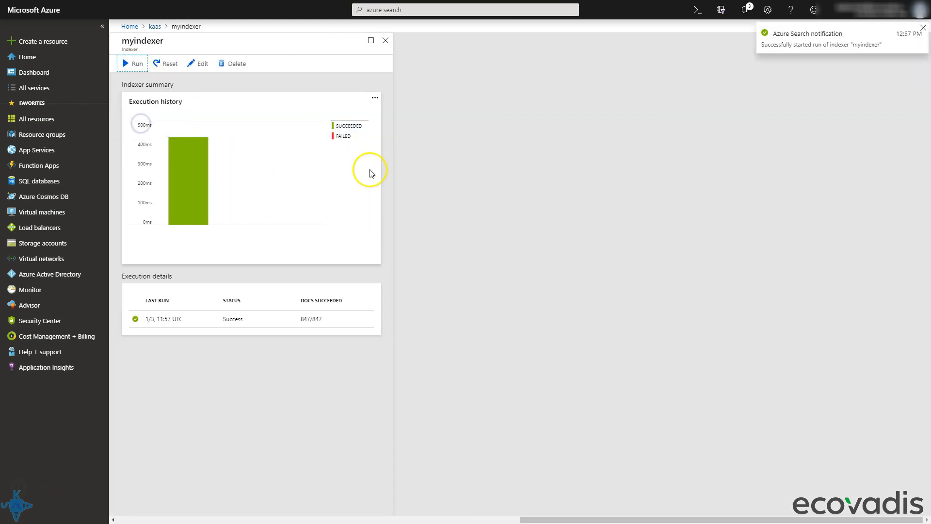
pyautogui.click(389, 47)
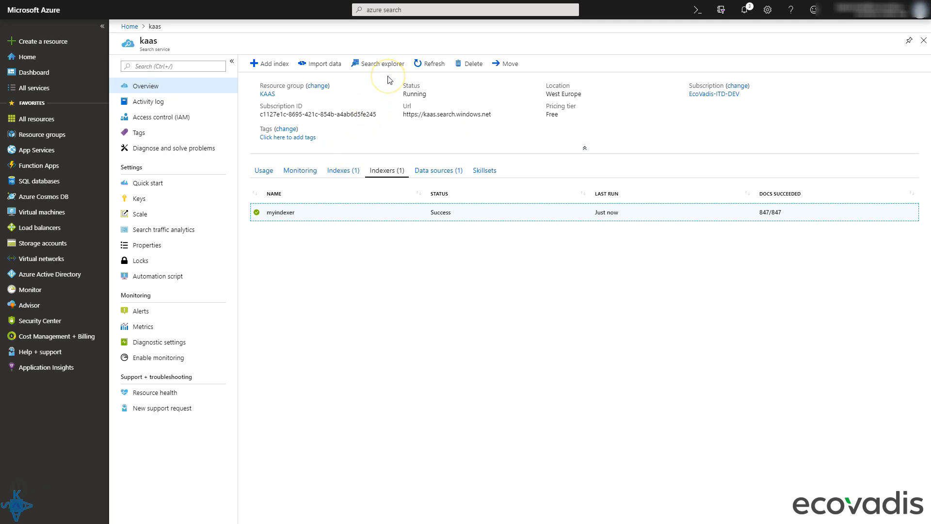
# - Open Search explorer for azuresql-index and run an empty query to list all indexed customer documents
pyautogui.click(388, 64)
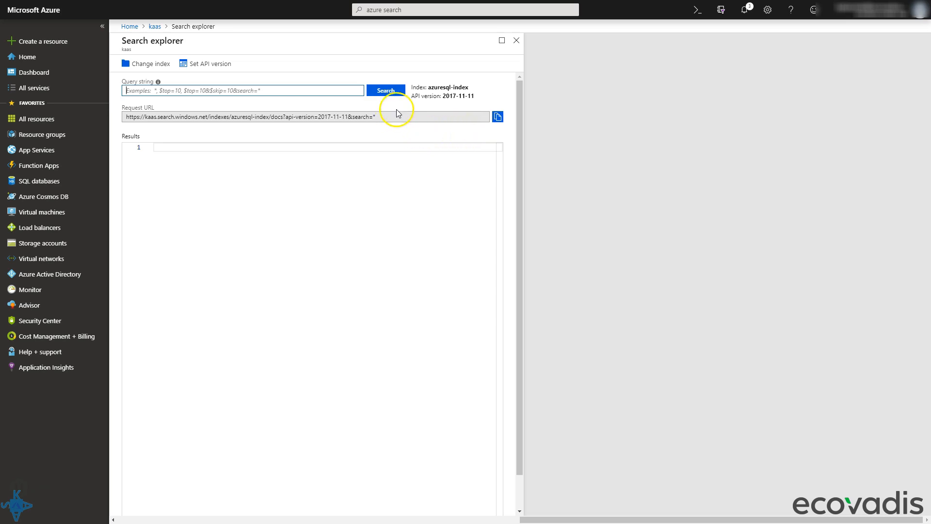
pyautogui.tripleClick(368, 120)
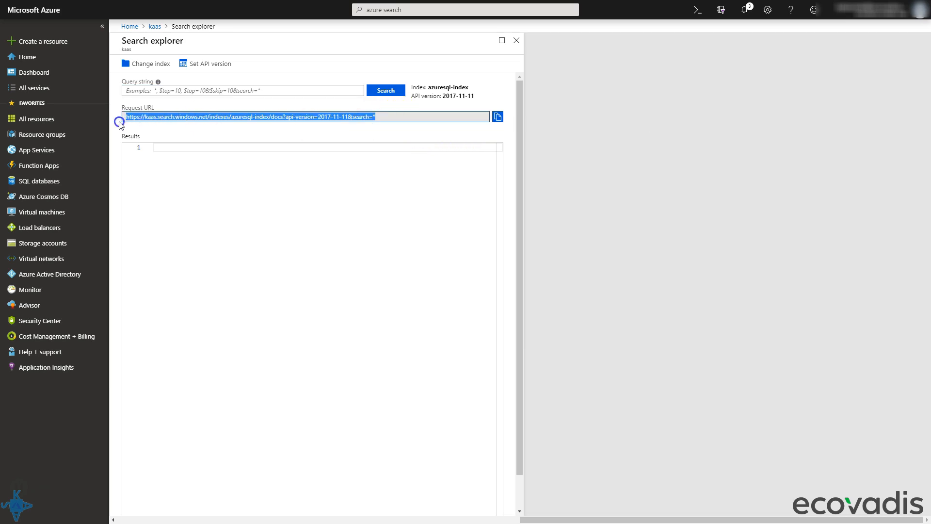
pyautogui.click(276, 131)
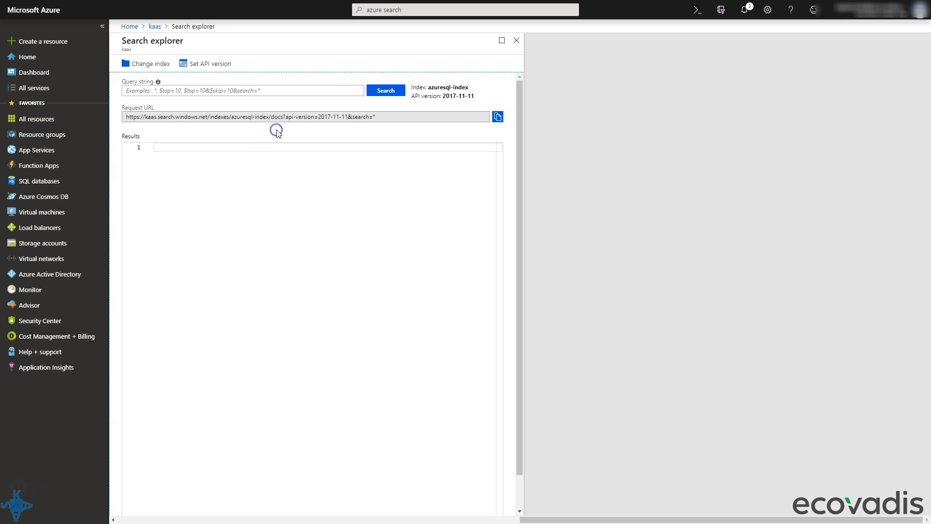
pyautogui.click(401, 95)
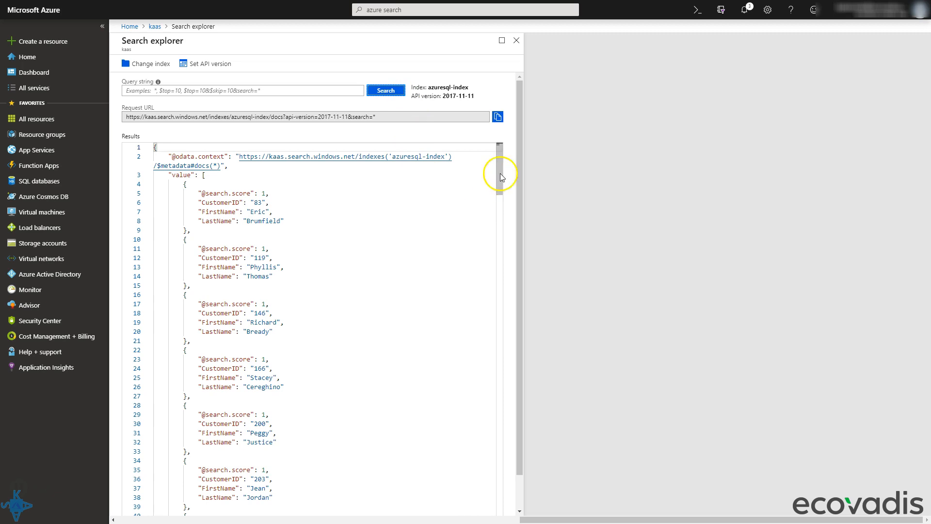
pyautogui.moveTo(501, 165)
pyautogui.mouseDown()
pyautogui.moveTo(493, 210)
pyautogui.moveTo(497, 147)
pyautogui.mouseUp()
# - Query azuresql-index for a customer's name and review the matching documents
pyautogui.click(322, 93)
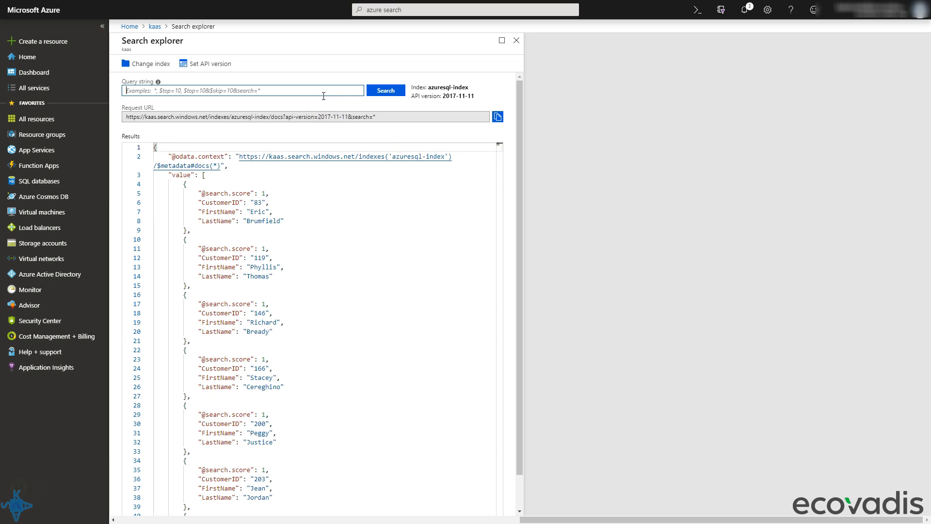
pyautogui.write('thomas')
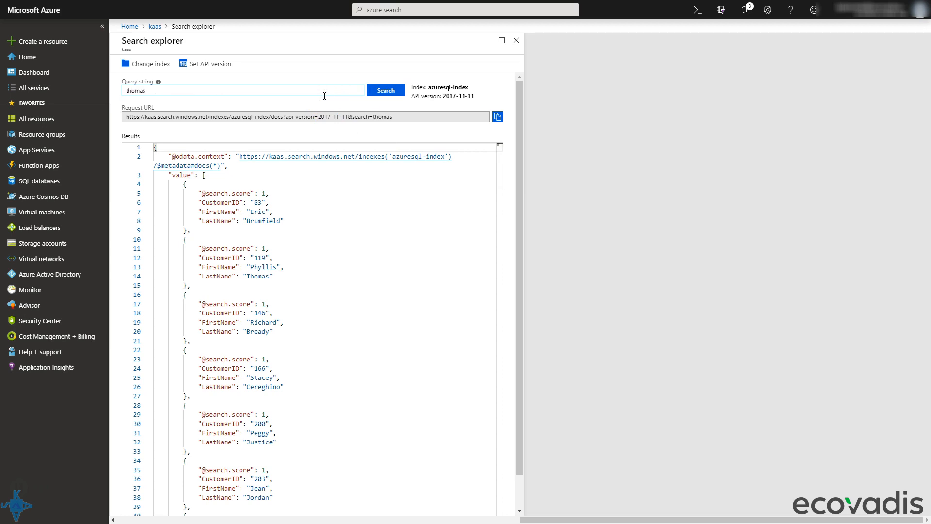
pyautogui.click(385, 90)
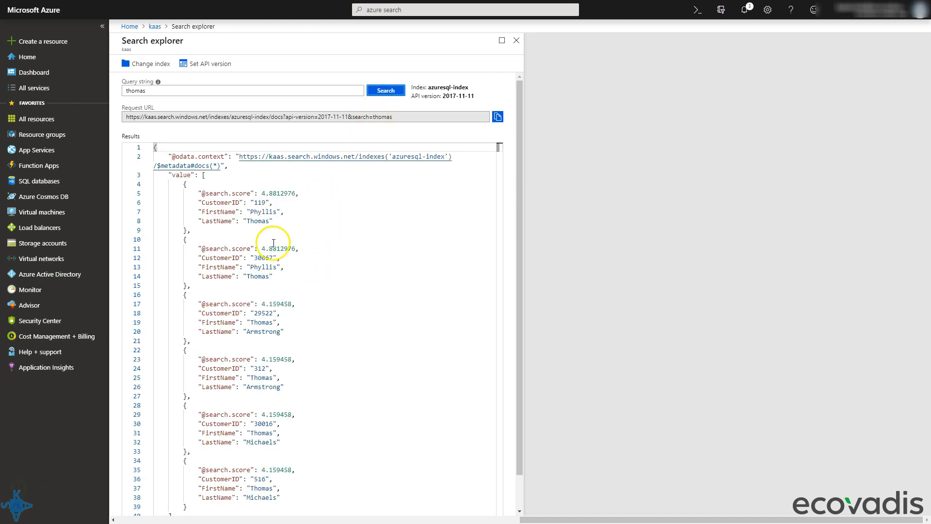
pyautogui.scroll(-1, 378, 312)
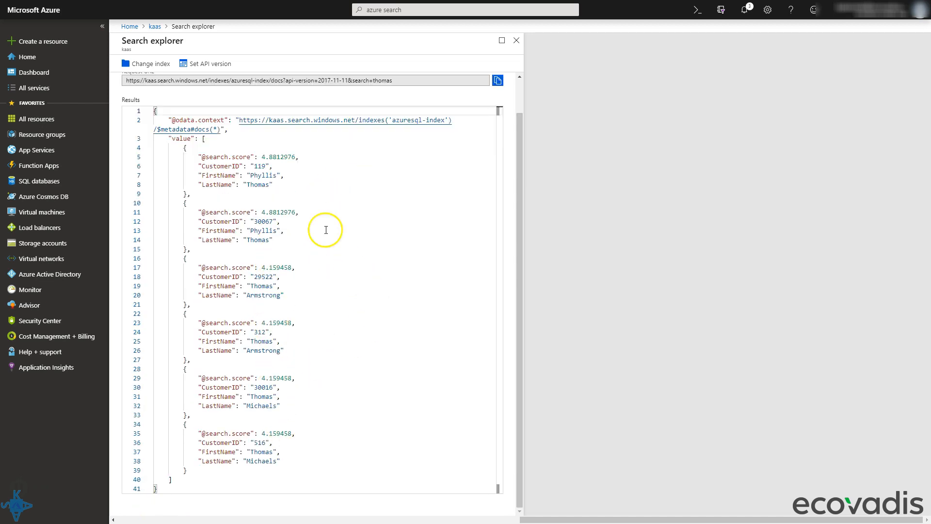
pyautogui.scroll(1, 308, 343)
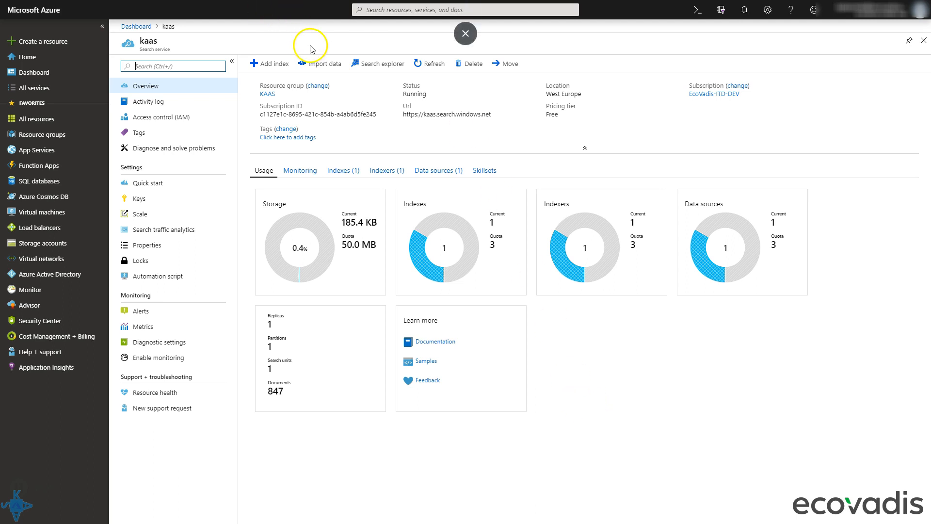
# - Start a data import from Azure Blob Storage using the existing azurekaas storage account and its kaasblob container
pyautogui.click(326, 63)
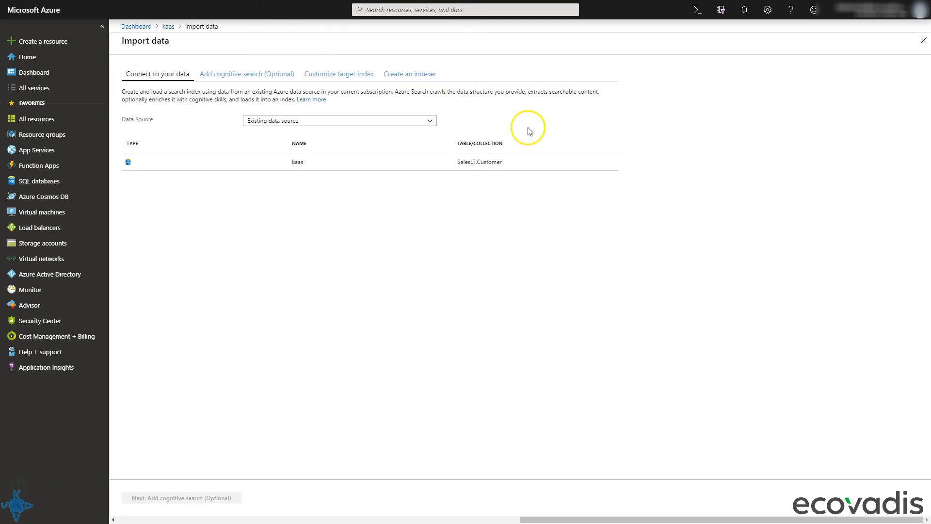
pyautogui.click(432, 121)
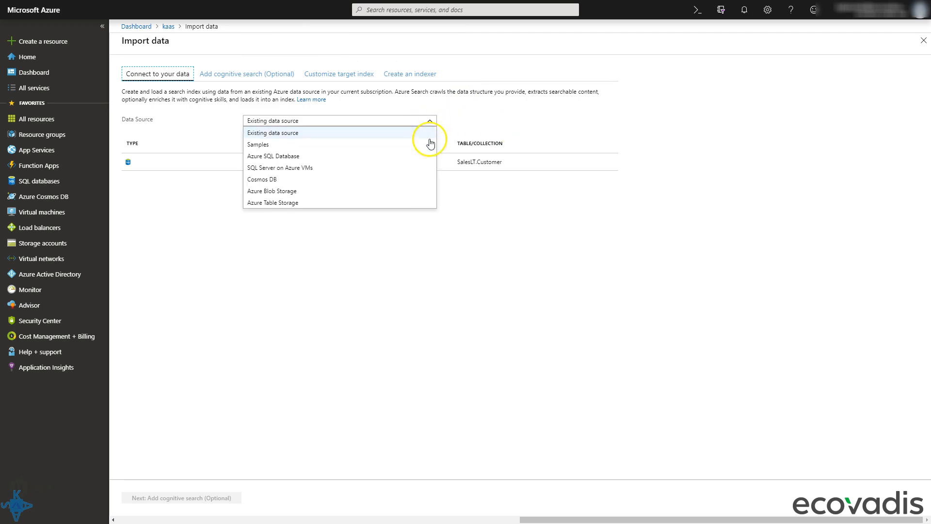
pyautogui.click(406, 192)
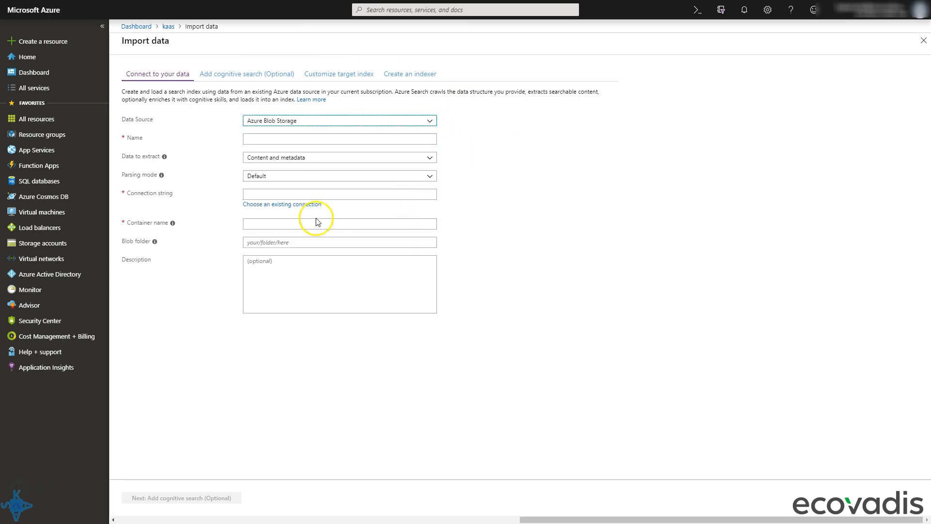
pyautogui.click(298, 205)
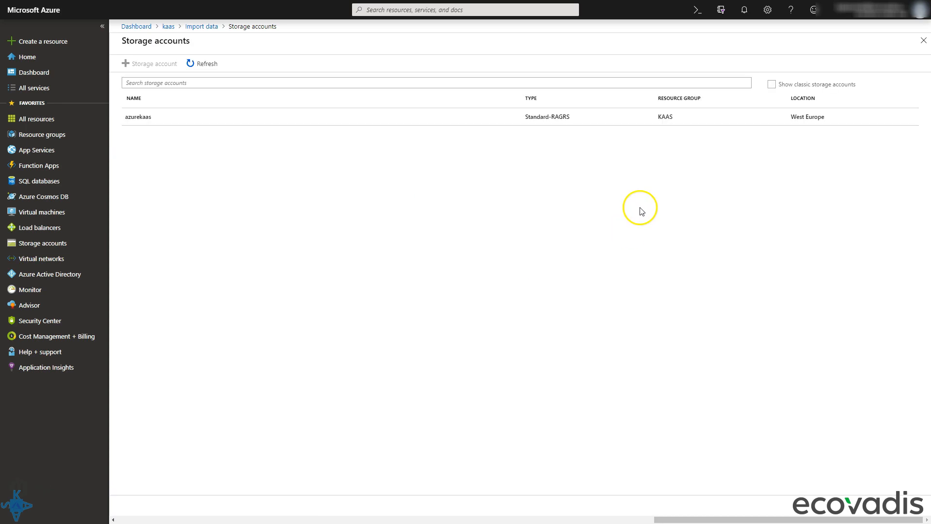
pyautogui.click(216, 120)
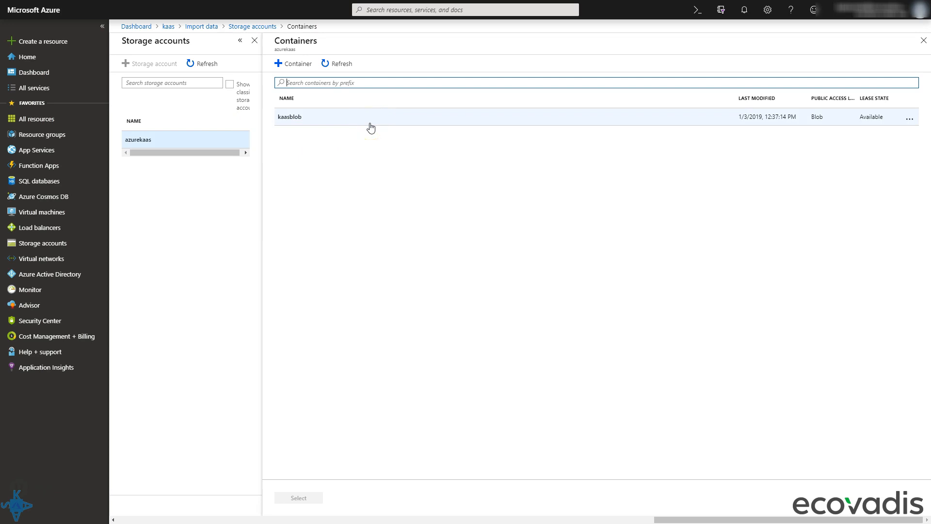
pyautogui.click(452, 116)
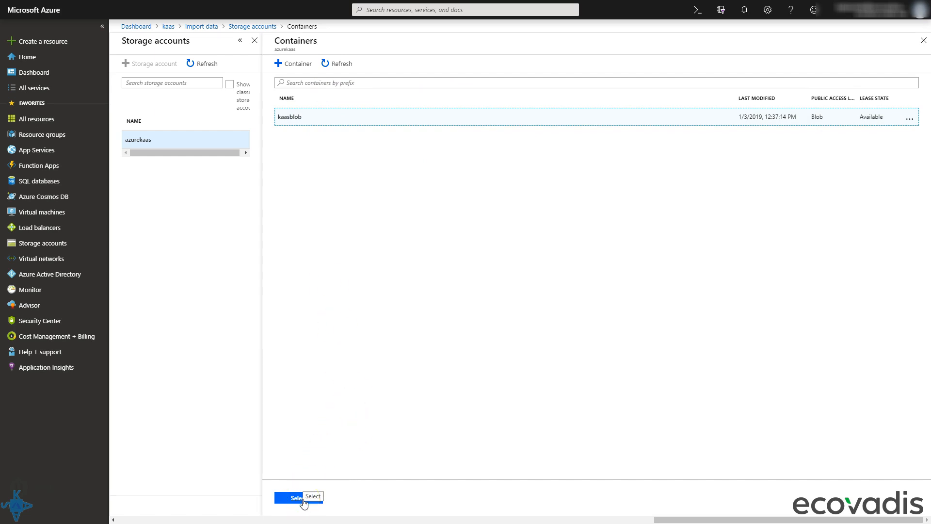
pyautogui.click(304, 503)
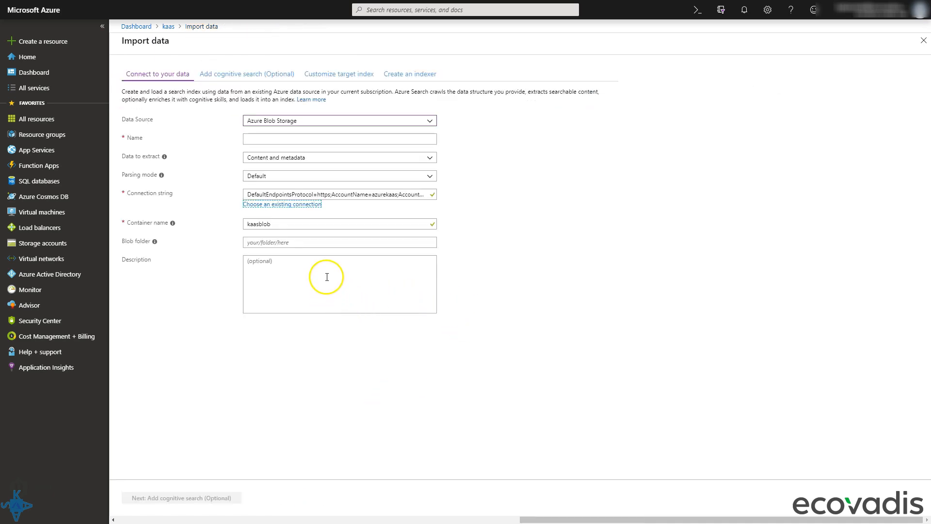
# - Name the blob data source azurekaasblob and continue to the cognitive search settings
pyautogui.click(348, 142)
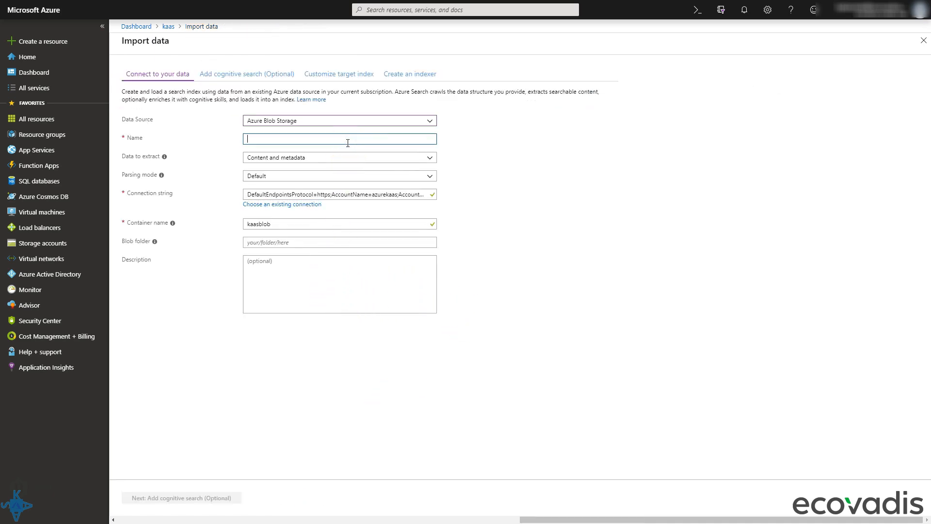
pyautogui.write('azurekaasblob')
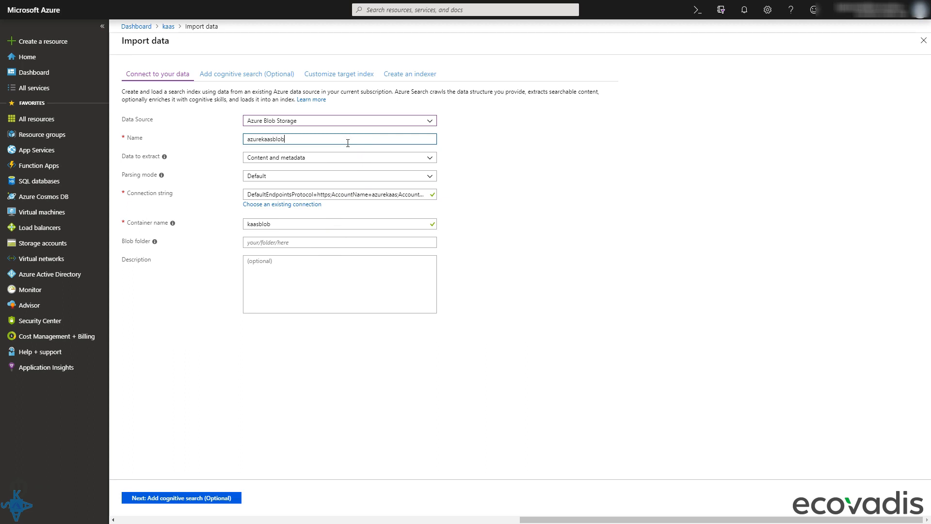
pyautogui.click(204, 498)
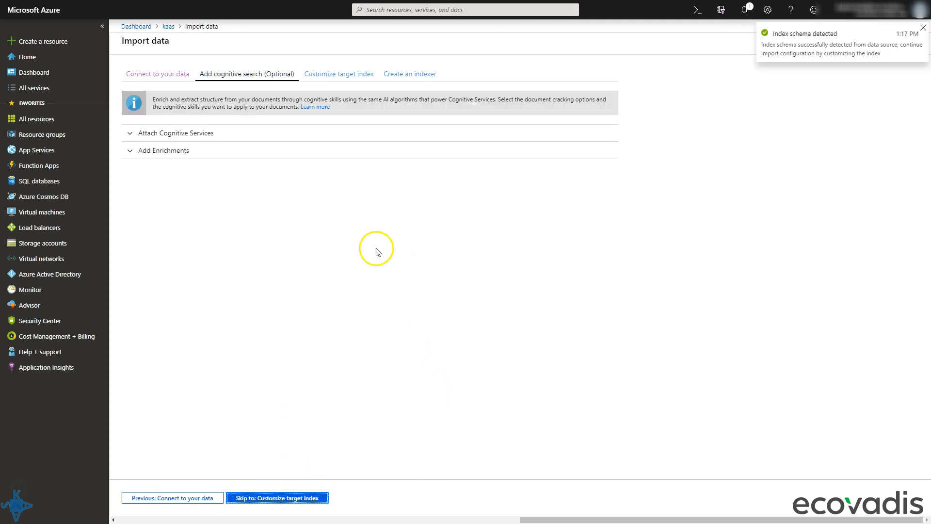
# - Create a Cognitive Services resource named kaasrec in West Europe with pricing tier S0 and resource group KAAS, accepting the notice
pyautogui.click(375, 133)
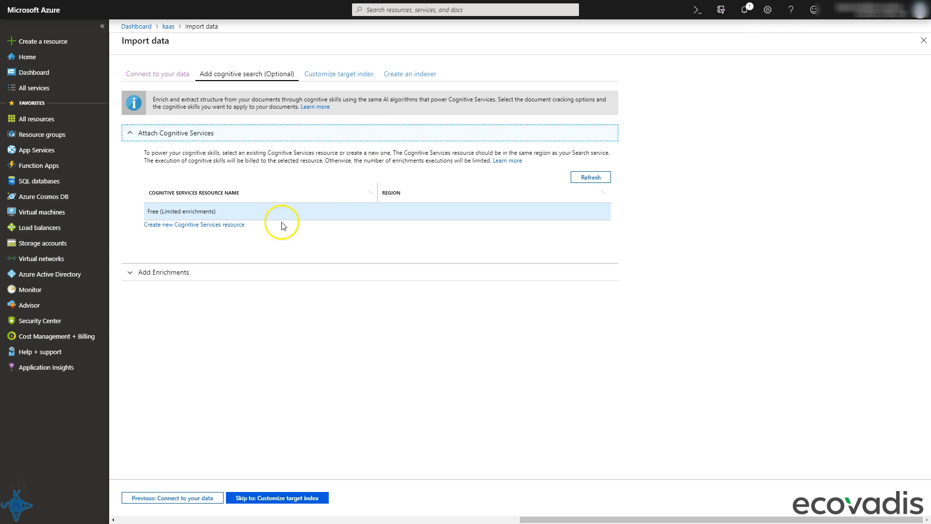
pyautogui.click(204, 226)
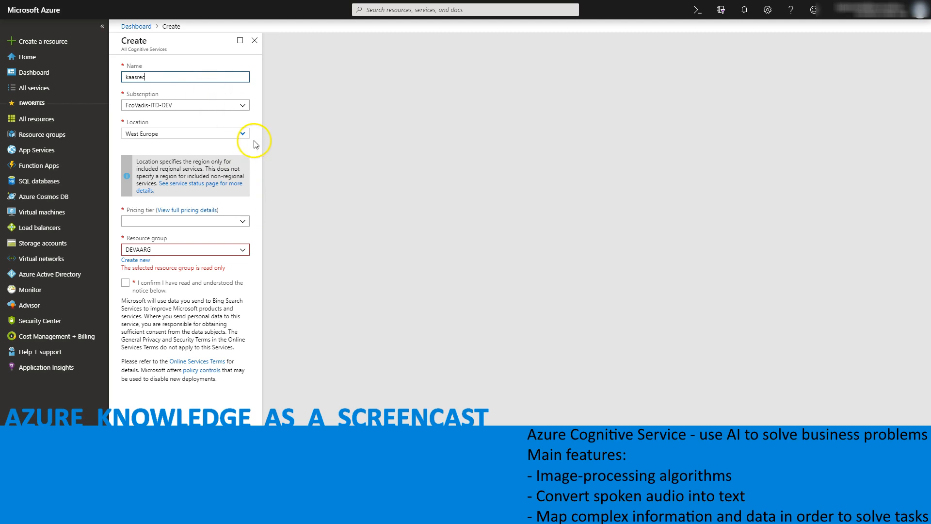
pyautogui.click(240, 221)
pyautogui.click(227, 242)
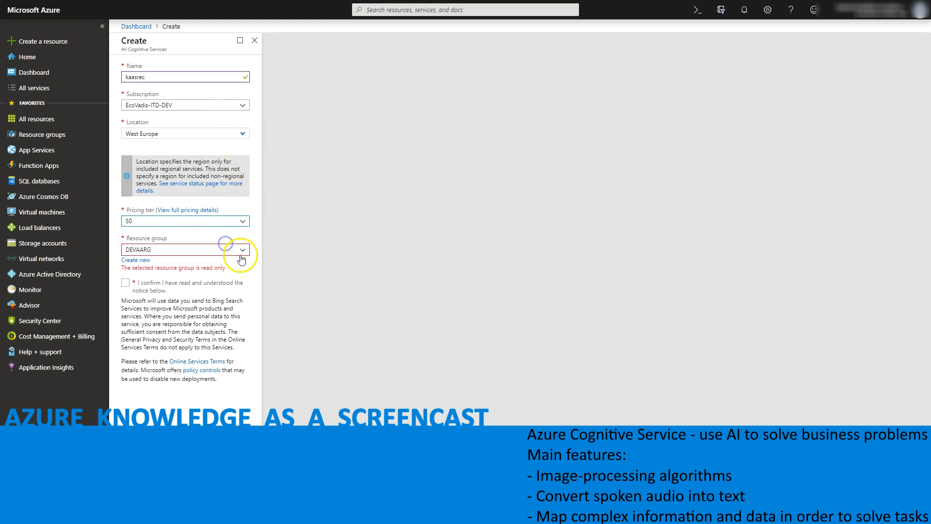
pyautogui.click(235, 250)
pyautogui.click(136, 303)
pyautogui.click(126, 273)
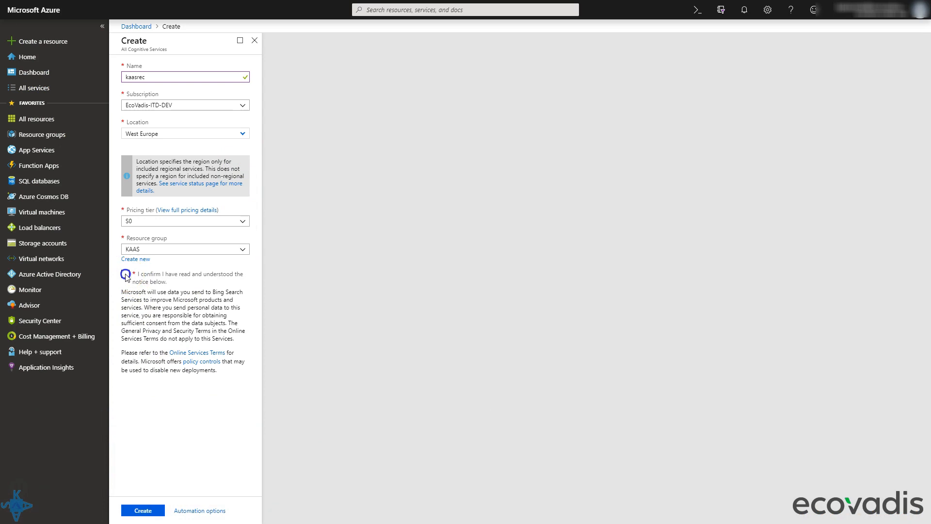
pyautogui.click(135, 511)
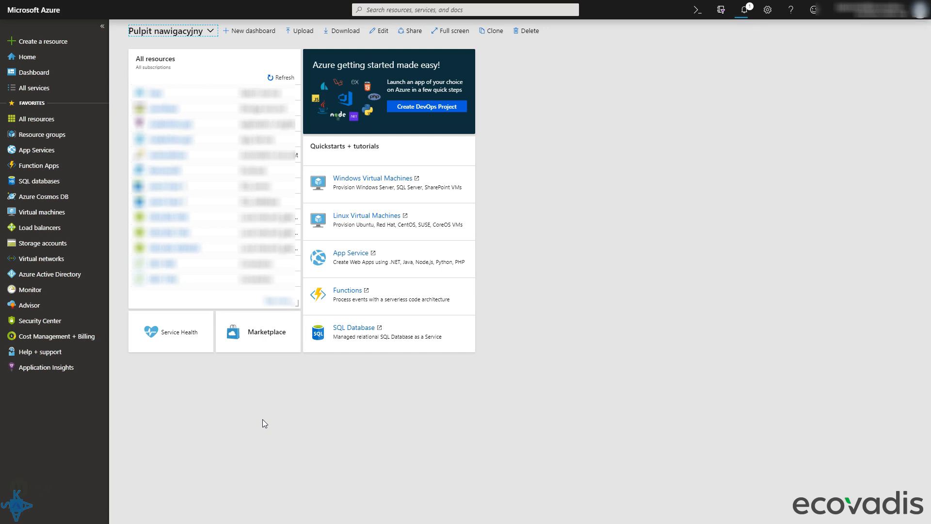
pyautogui.click(744, 9)
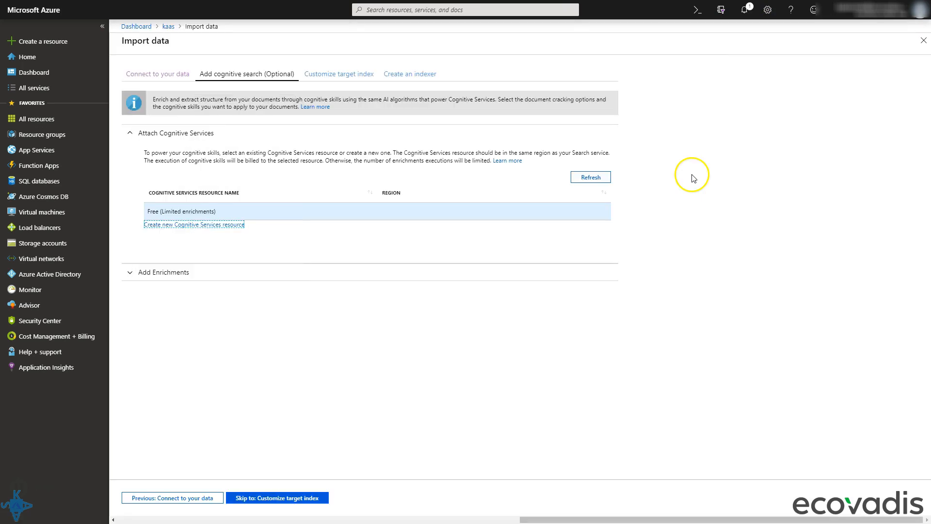
# - Attach the kaasrec resource to the import and add enrichments with OCR text merging and the Detect language skill
pyautogui.click(591, 179)
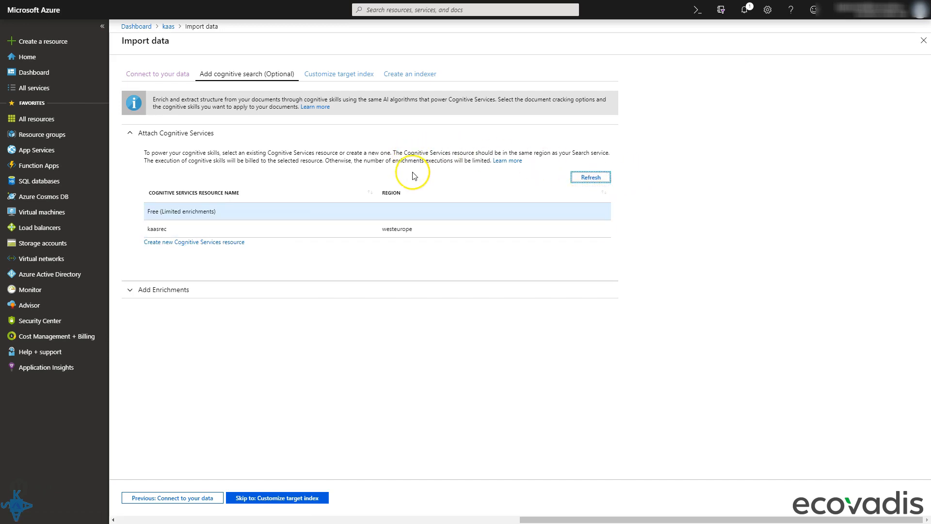
pyautogui.click(444, 231)
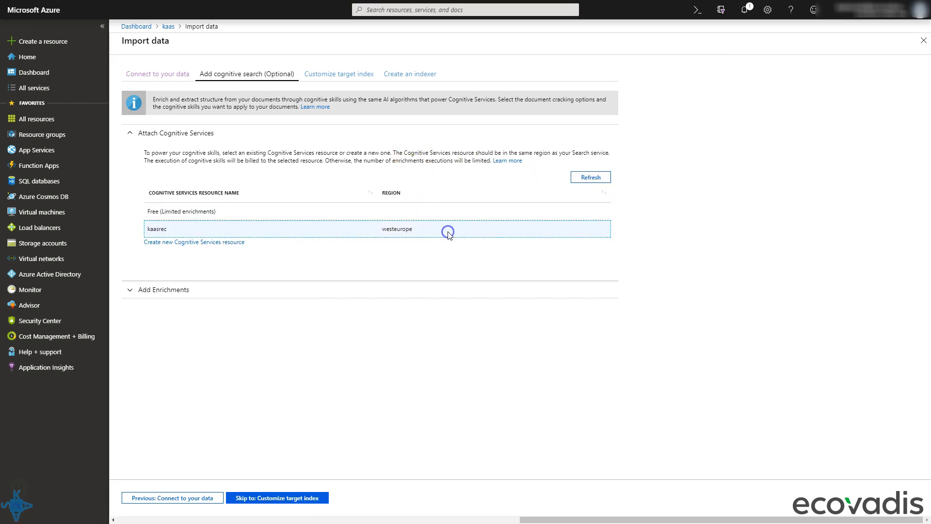
pyautogui.click(186, 291)
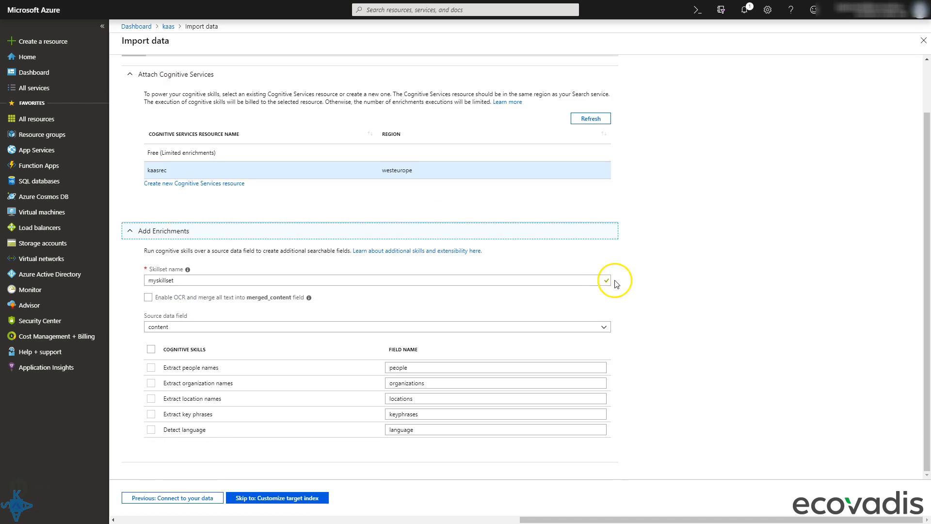
pyautogui.click(147, 297)
pyautogui.scroll(-1, 138, 300)
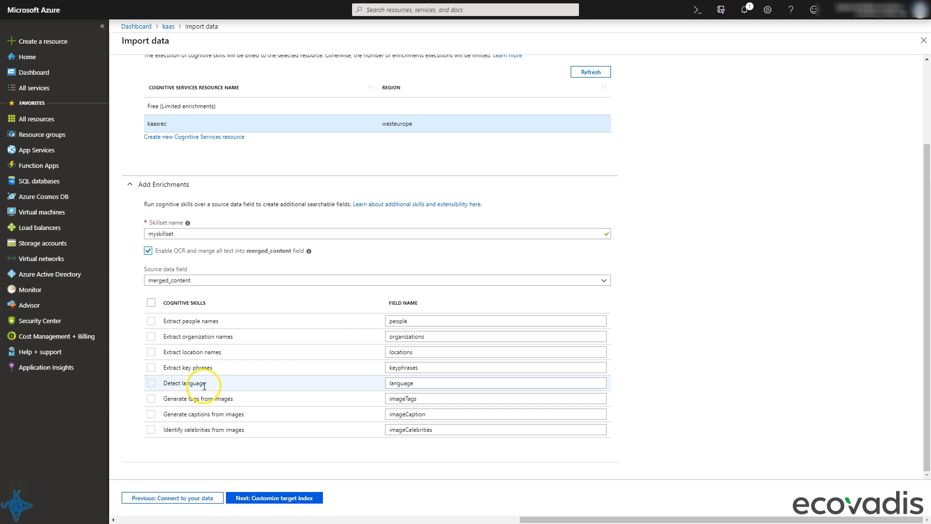
pyautogui.click(151, 384)
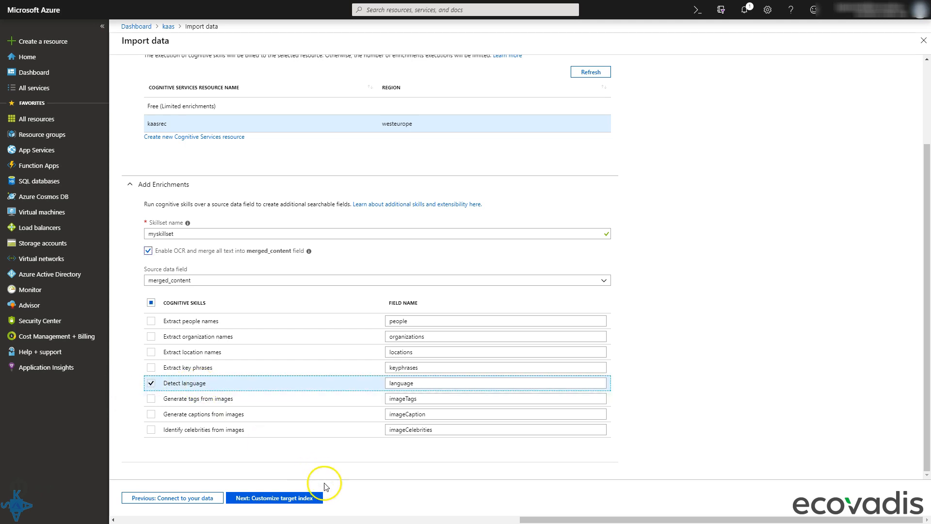
# - Accept the default azureblob-index definition for the target index and proceed to the indexer settings
pyautogui.click(303, 499)
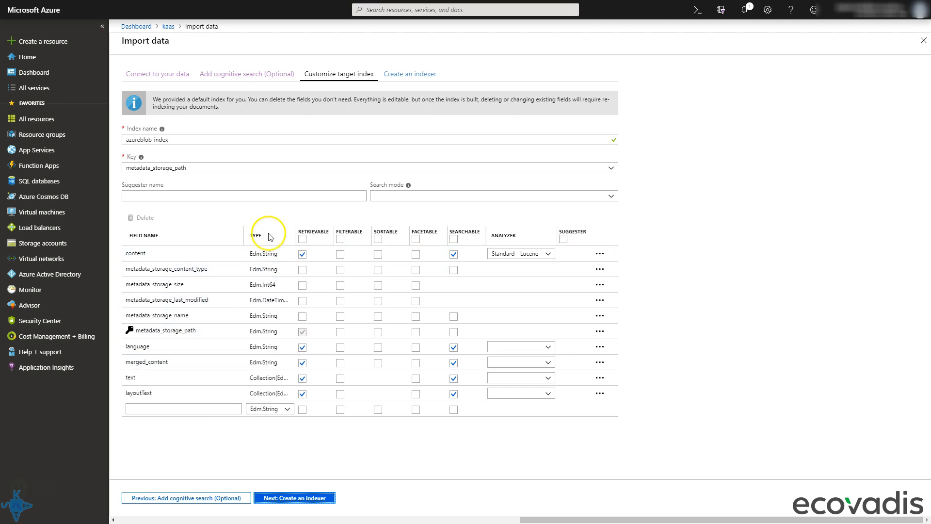
pyautogui.click(292, 251)
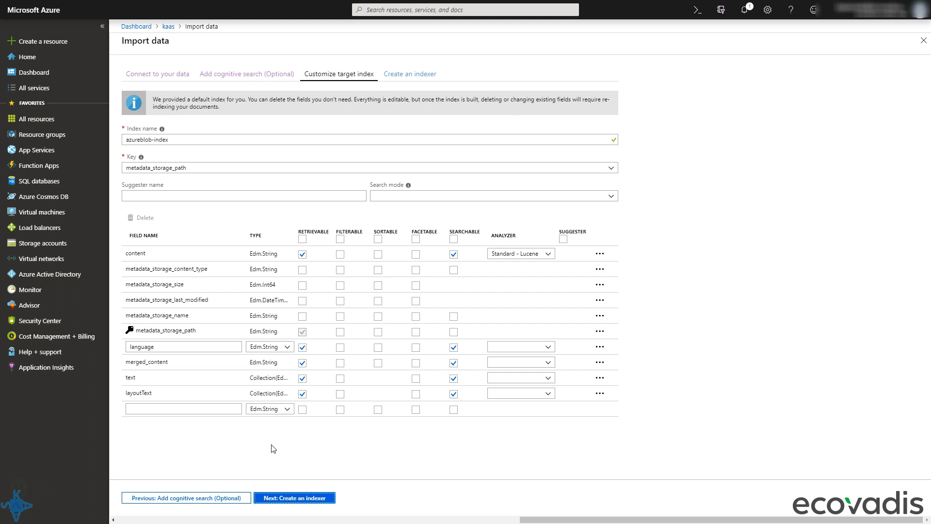
pyautogui.click(311, 497)
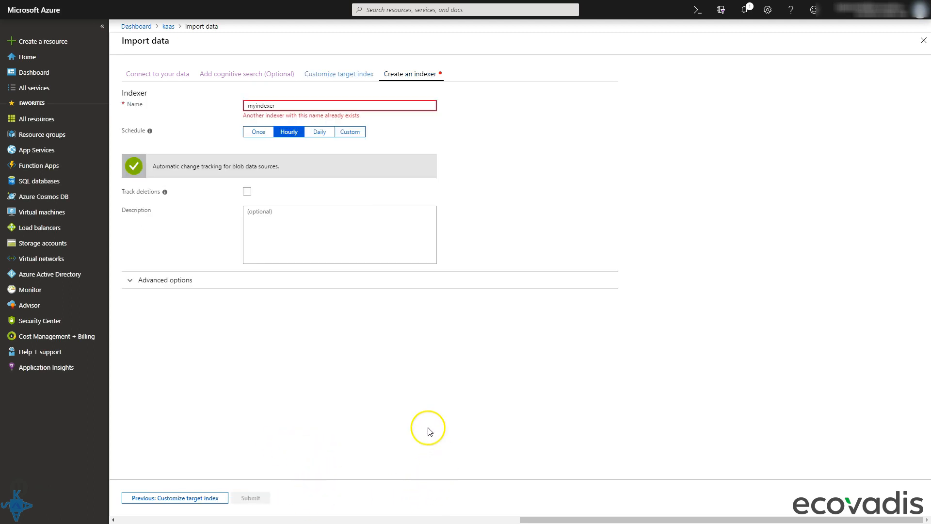
# - Name the indexer azureblob, schedule it to run once, and submit the blob data import
pyautogui.doubleClick(302, 107)
pyautogui.write('azureblob')
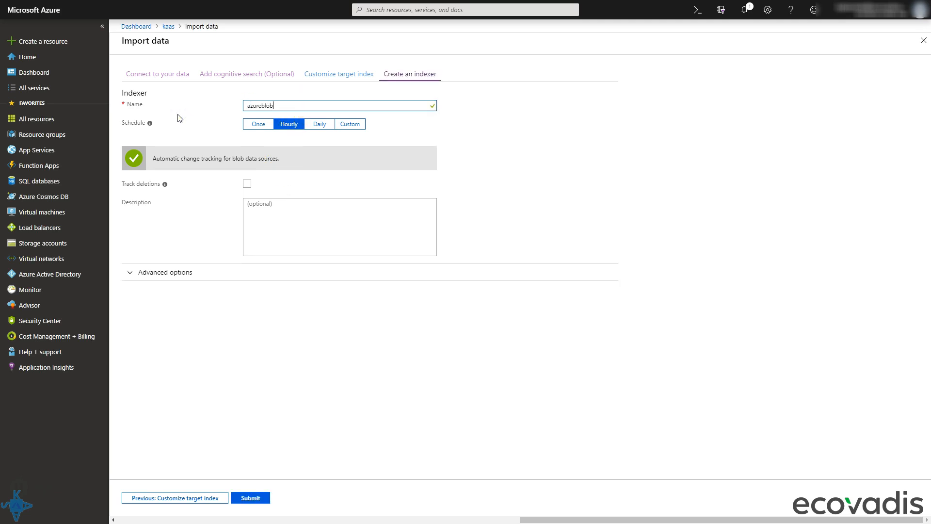
pyautogui.click(259, 124)
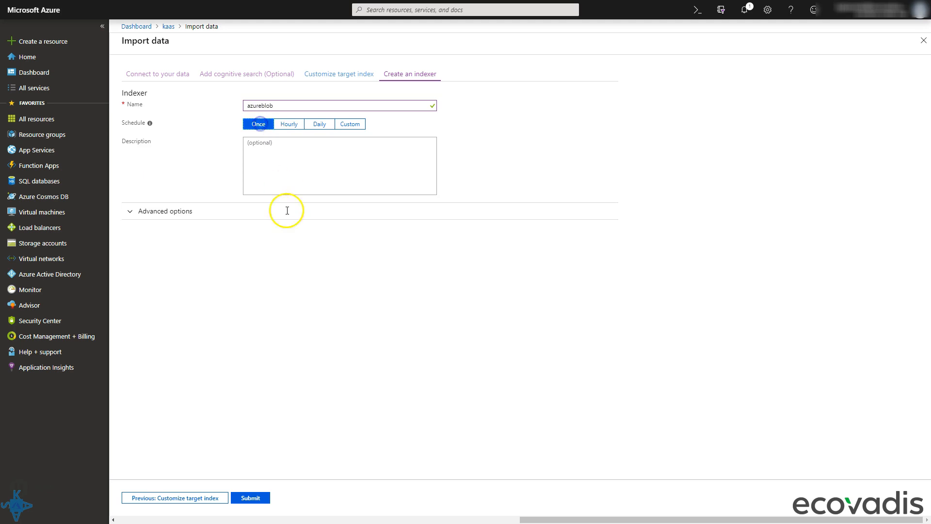
pyautogui.click(256, 499)
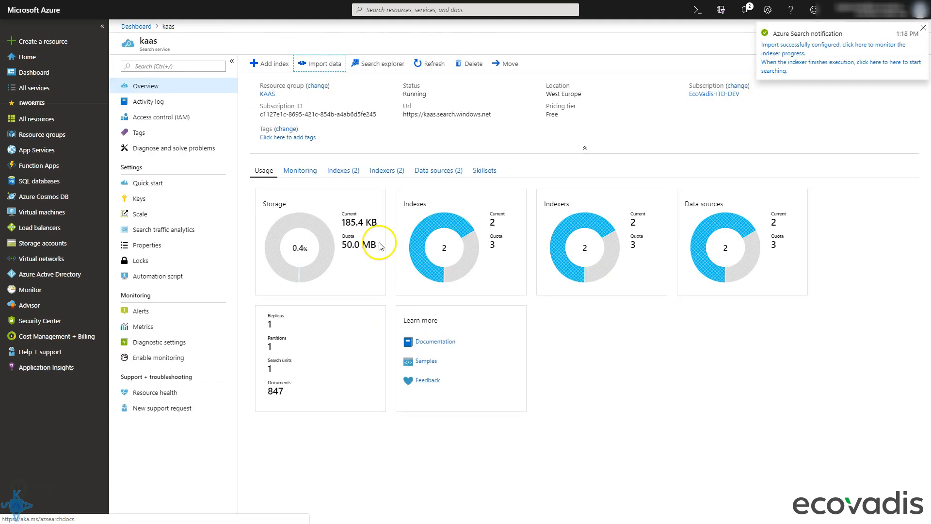
# - Upload the image 1.png from the desktop to the kaasblob container of the azurekaas storage account
pyautogui.click(406, 10)
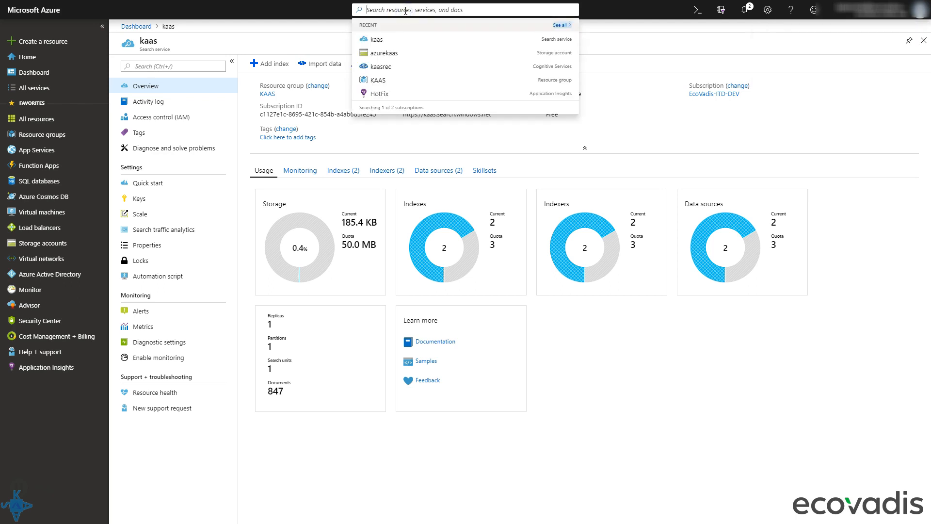
pyautogui.click(416, 54)
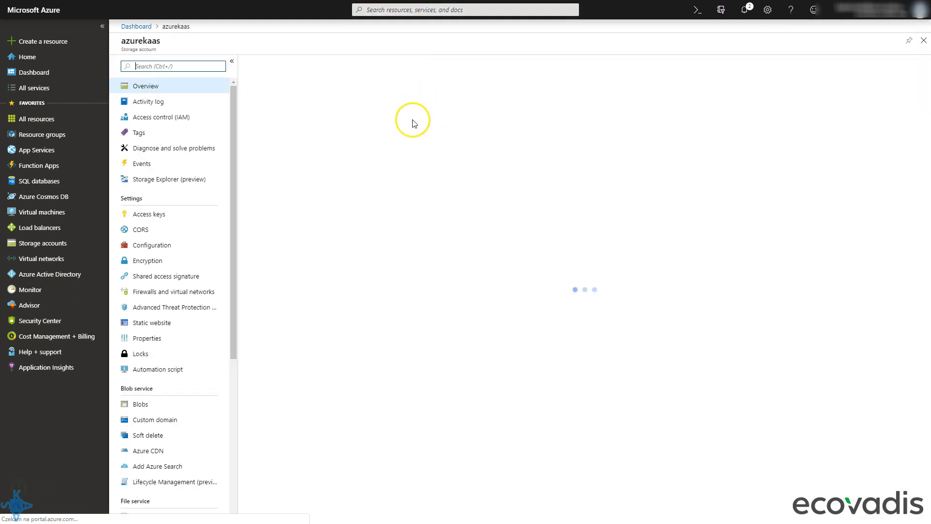
pyautogui.click(302, 245)
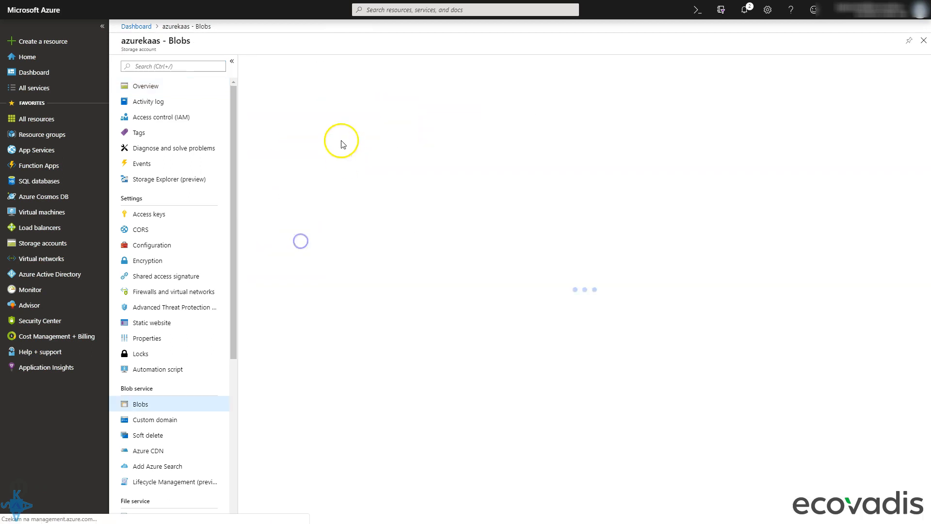
pyautogui.click(316, 137)
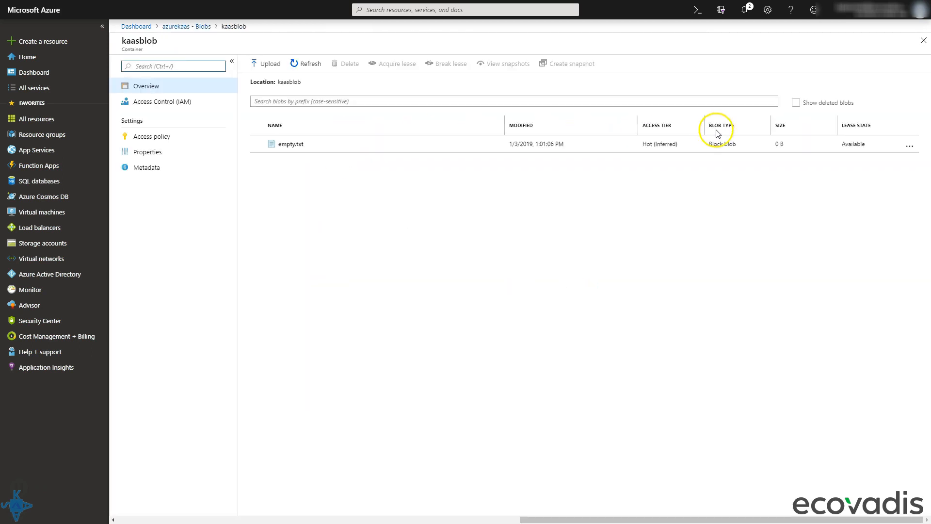
pyautogui.click(266, 63)
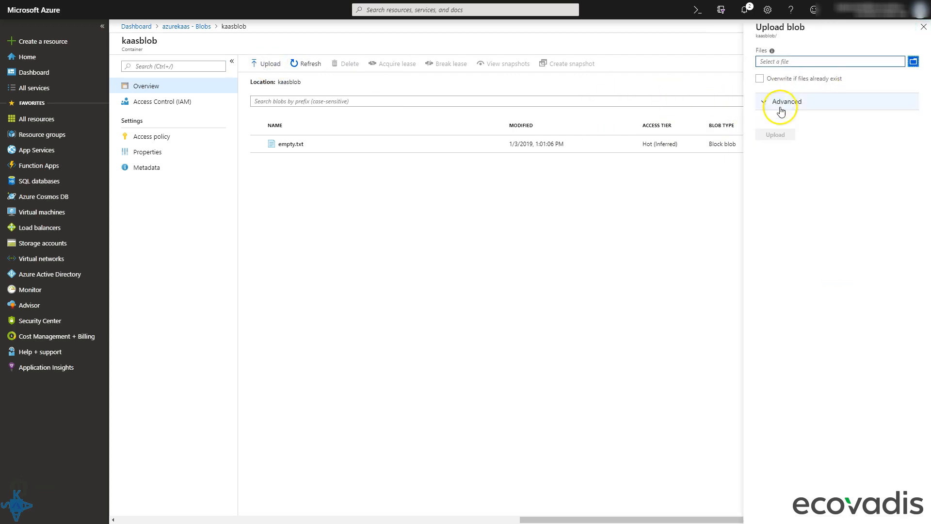
pyautogui.click(914, 62)
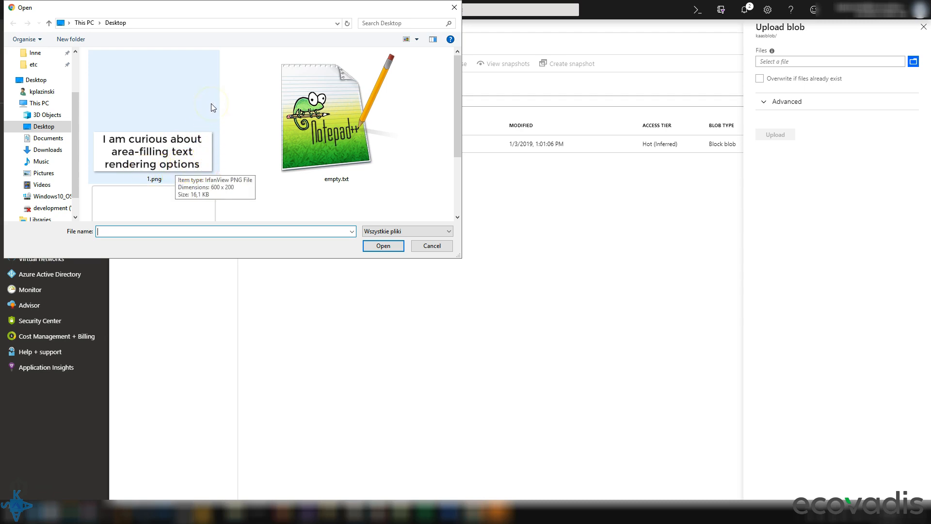
pyautogui.click(201, 137)
pyautogui.doubleClick(201, 138)
pyautogui.click(775, 135)
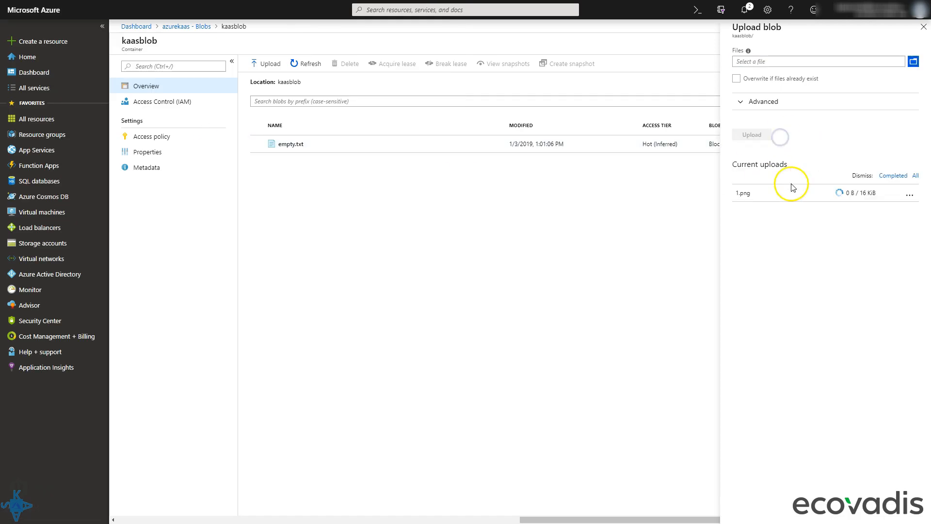
# - Run the azureblob indexer of the kaas search service and return to the service overview
pyautogui.click(466, 10)
pyautogui.click(416, 112)
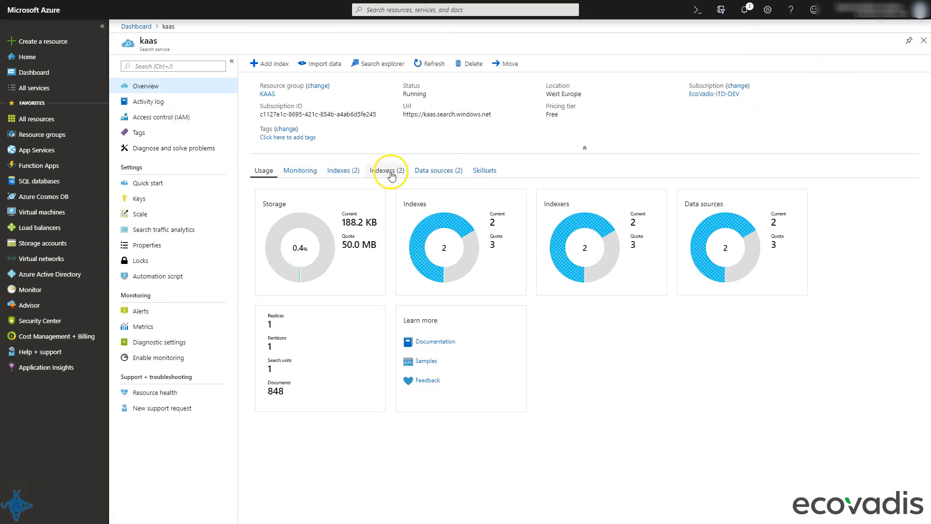
pyautogui.click(391, 174)
pyautogui.click(378, 213)
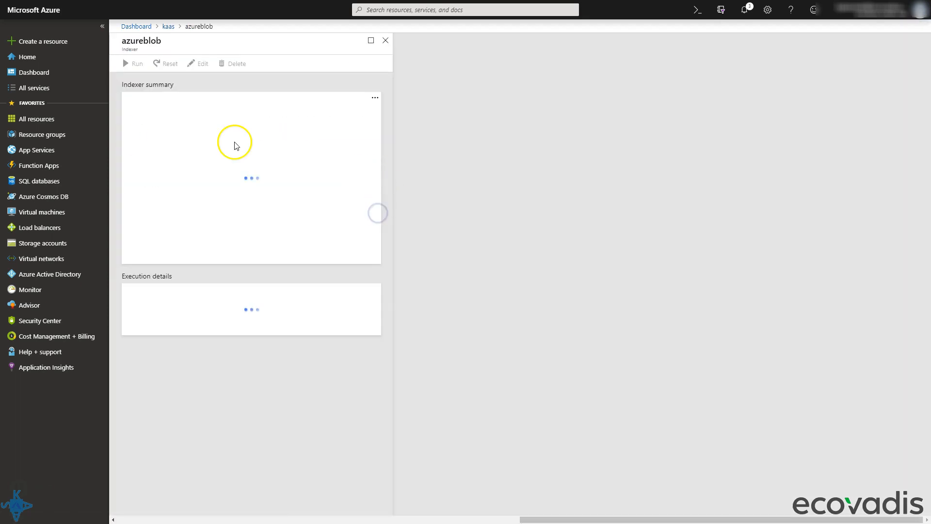
pyautogui.click(127, 63)
pyautogui.click(132, 124)
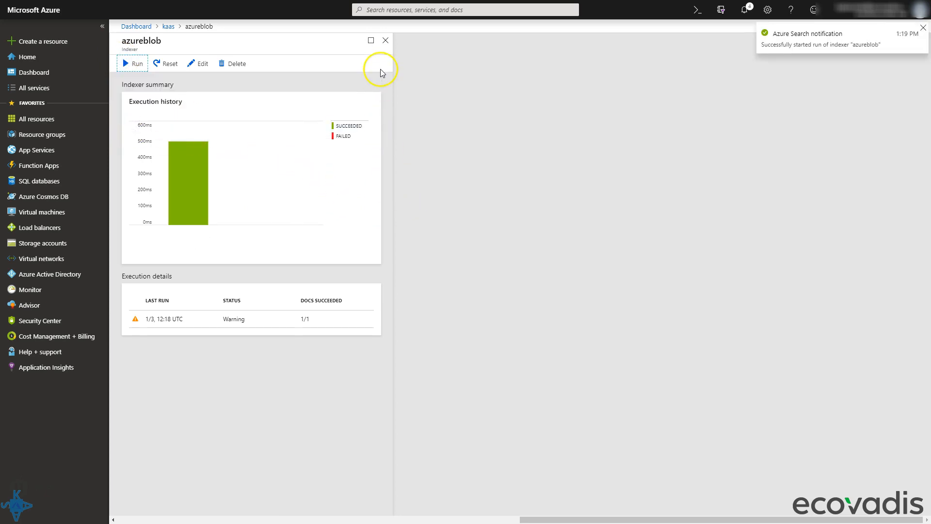
pyautogui.click(385, 40)
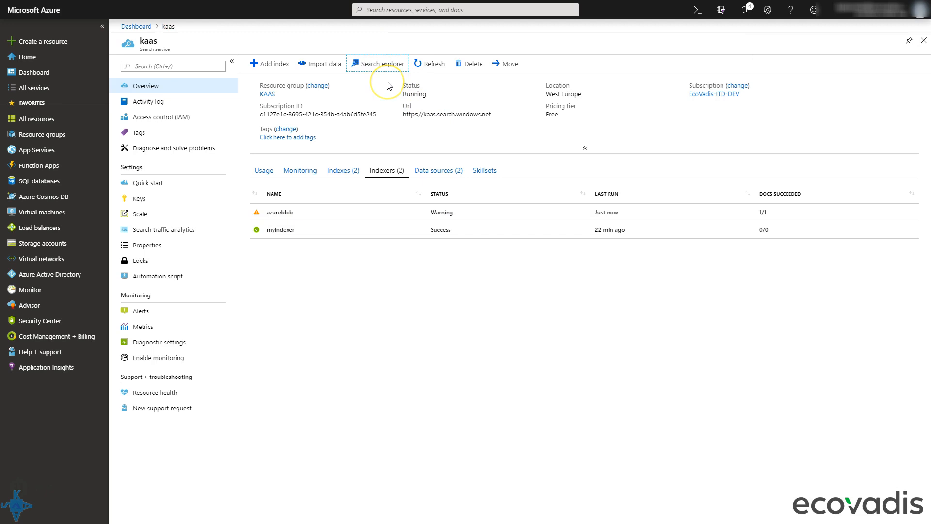
# - Query azureblob-index for "curious" in Search explorer and examine the merged content, recognized text and detected language of the result
pyautogui.click(389, 71)
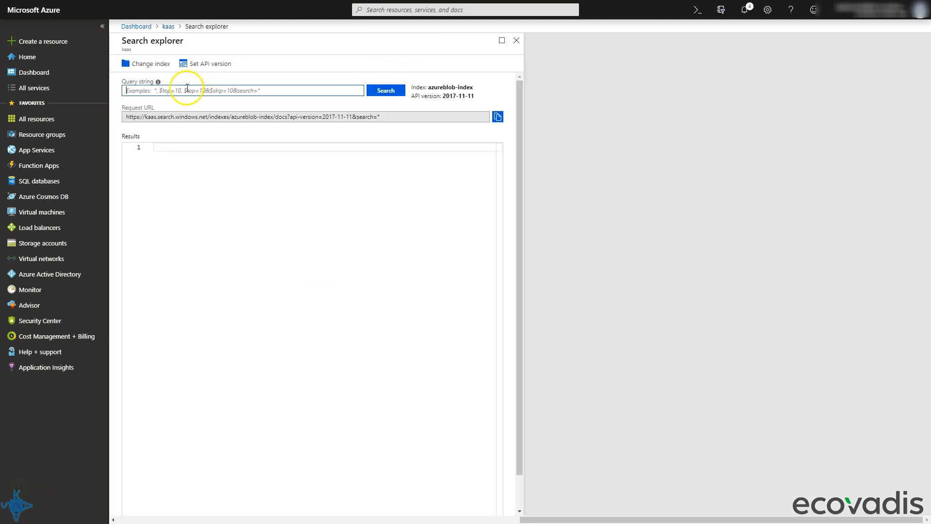
pyautogui.write('curious')
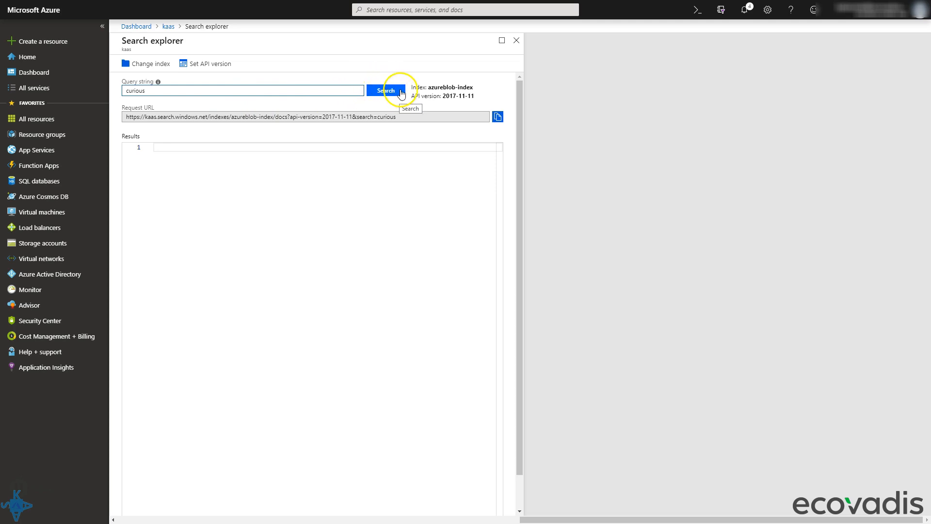
pyautogui.click(401, 94)
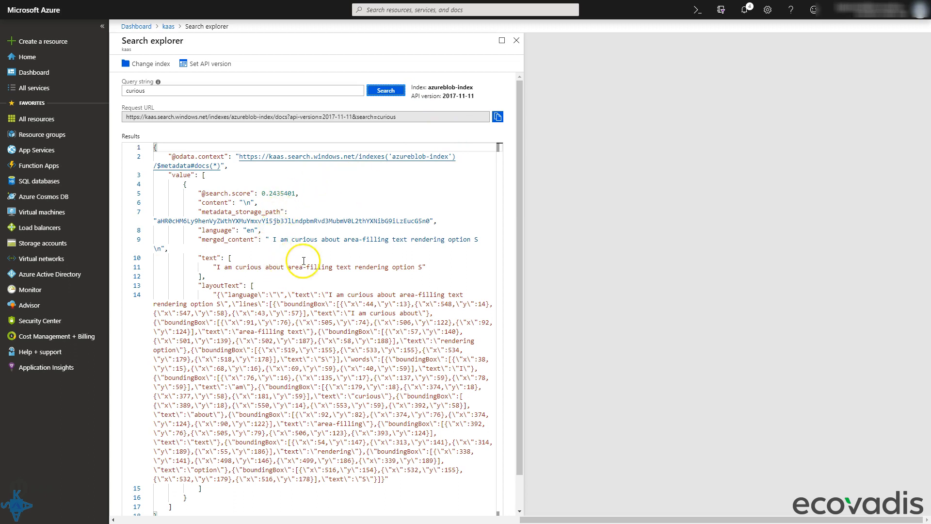
pyautogui.moveTo(485, 240); pyautogui.dragTo(456, 240)
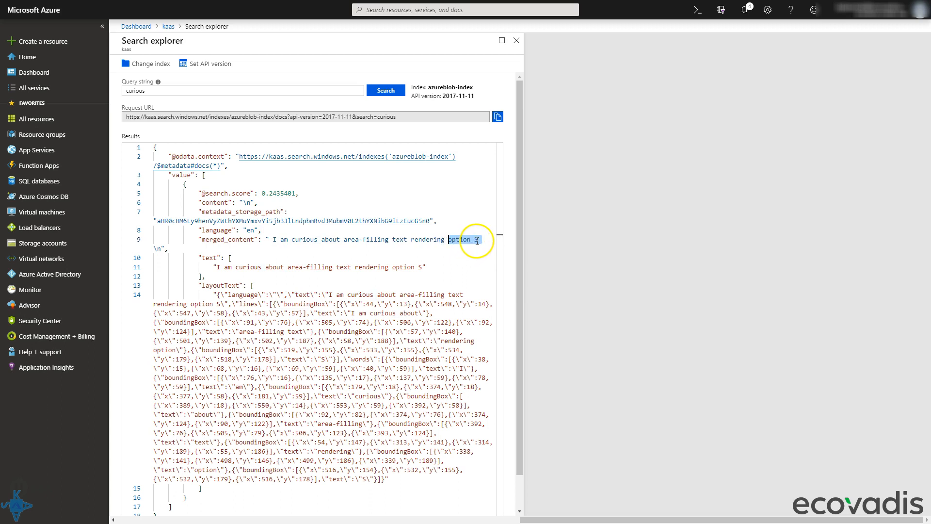
pyautogui.click(480, 227)
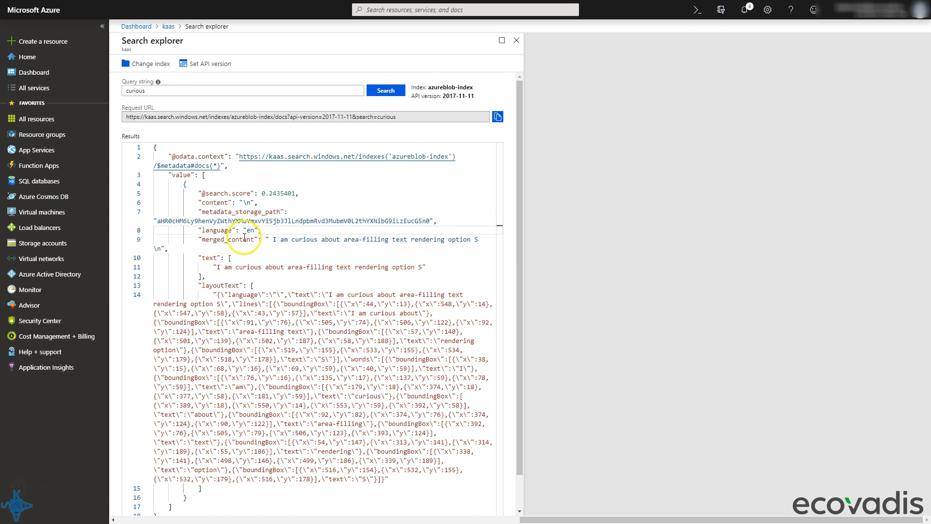
pyautogui.click(434, 267)
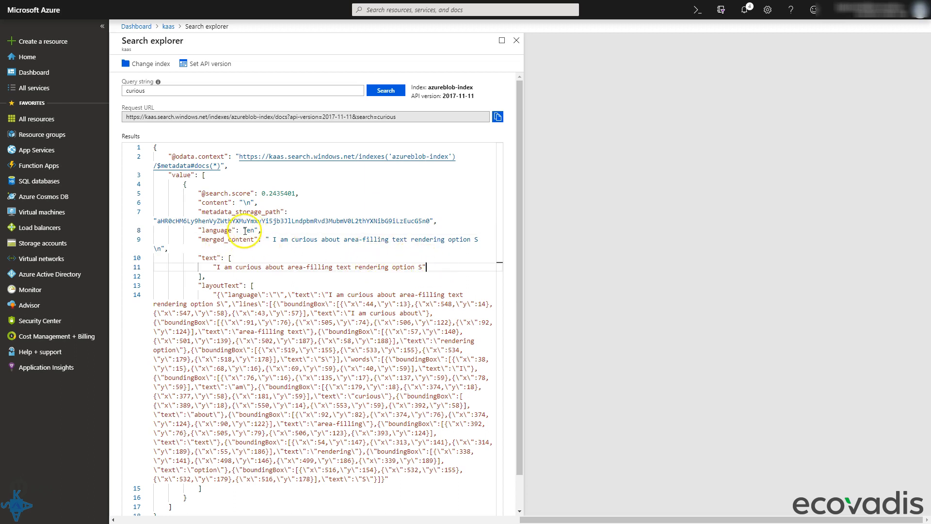
pyautogui.moveTo(198, 230); pyautogui.dragTo(271, 230)
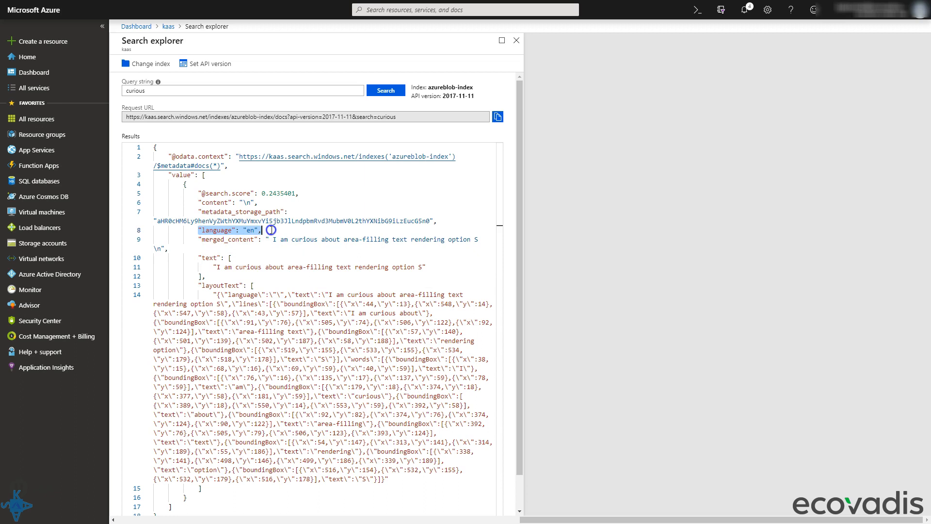
pyautogui.click(272, 230)
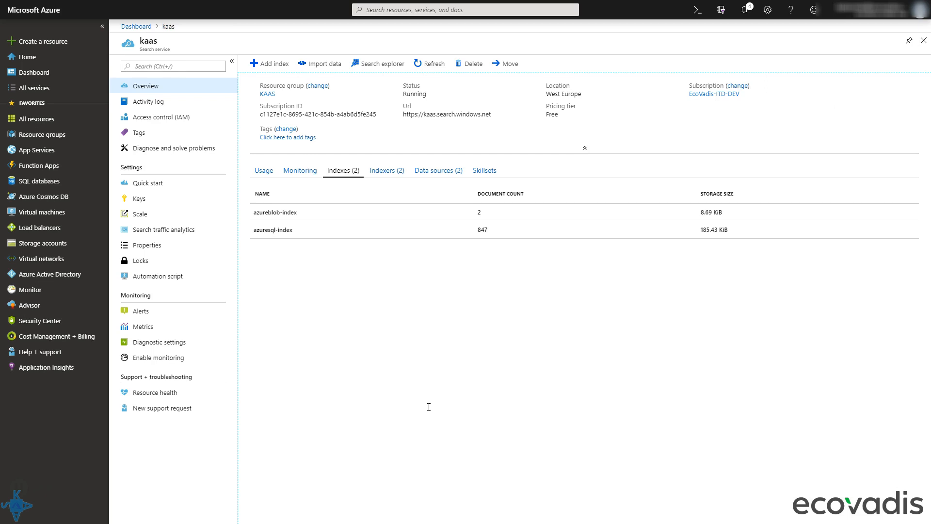
# - Switch to Visual Studio and install the Microsoft.Azure.Search 5.0.3 NuGet package in the Kaas1 project, accepting its license terms
pyautogui.hotkey('alt', 'Tab')
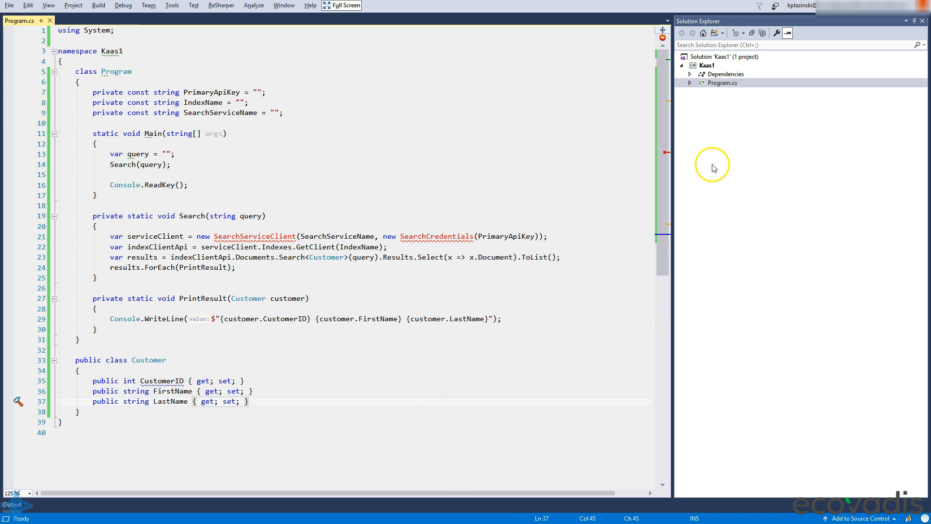
pyautogui.rightClick(725, 76)
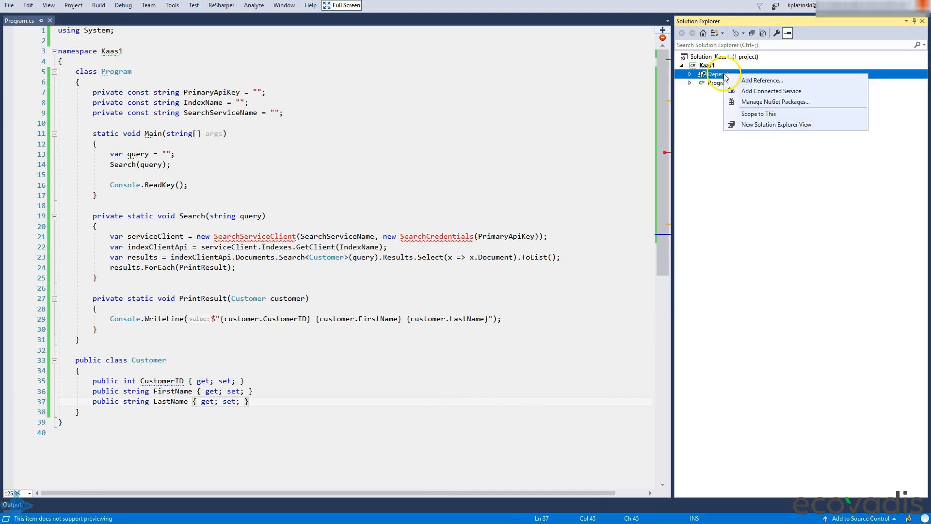
pyautogui.click(778, 102)
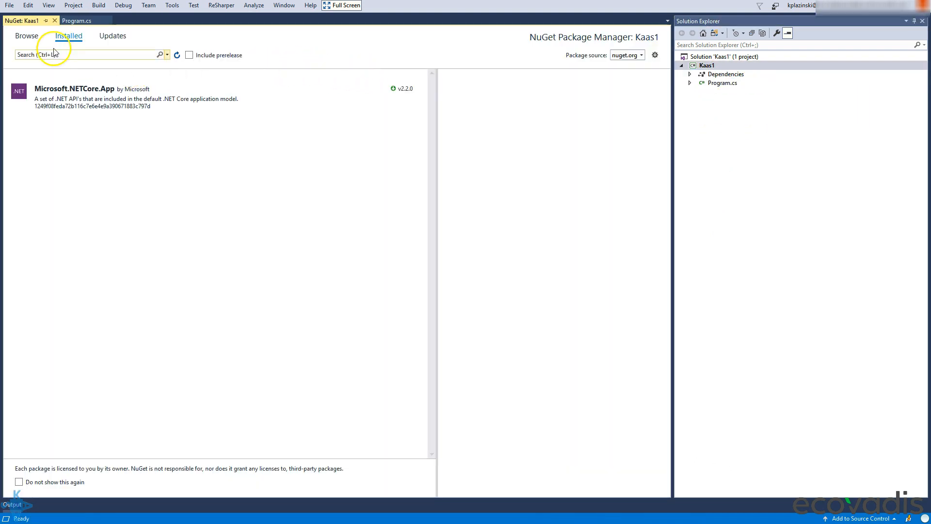
pyautogui.click(27, 36)
pyautogui.click(63, 55)
pyautogui.write('azure search')
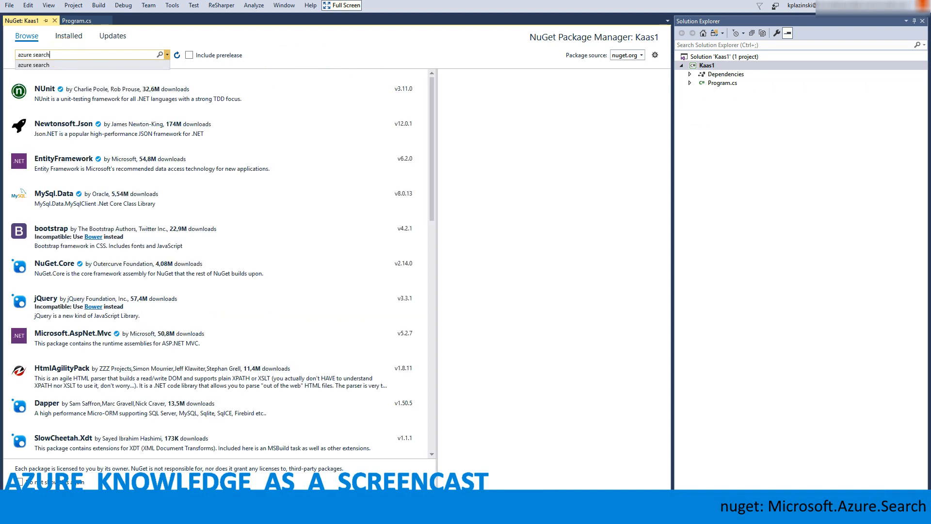
pyautogui.press('Return')
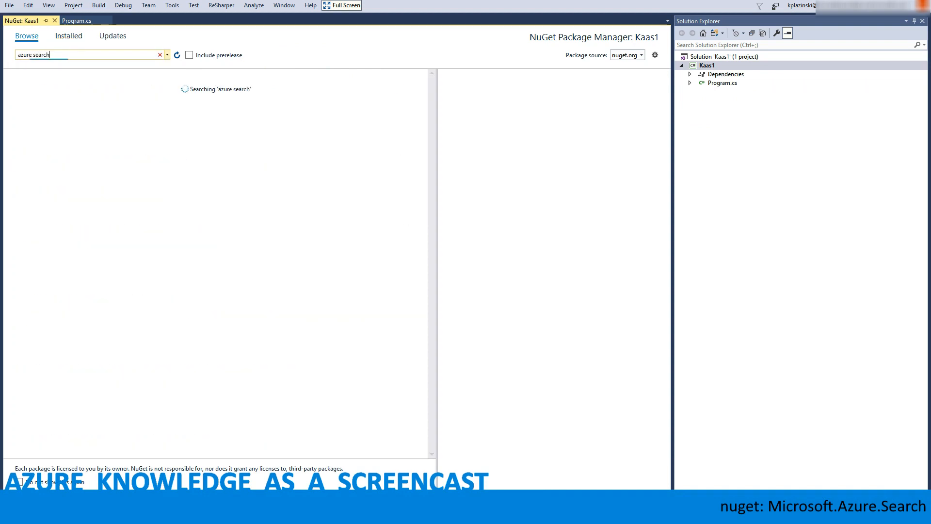
pyautogui.click(333, 85)
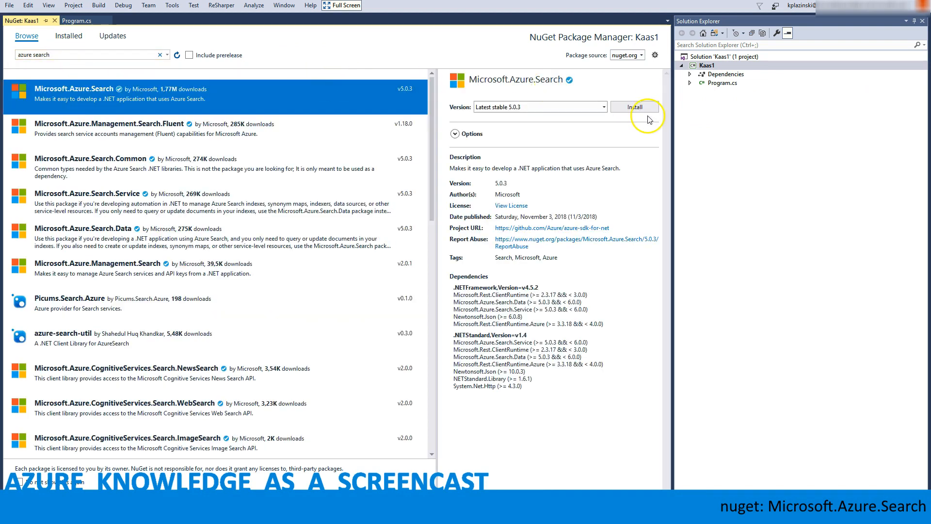
pyautogui.click(644, 109)
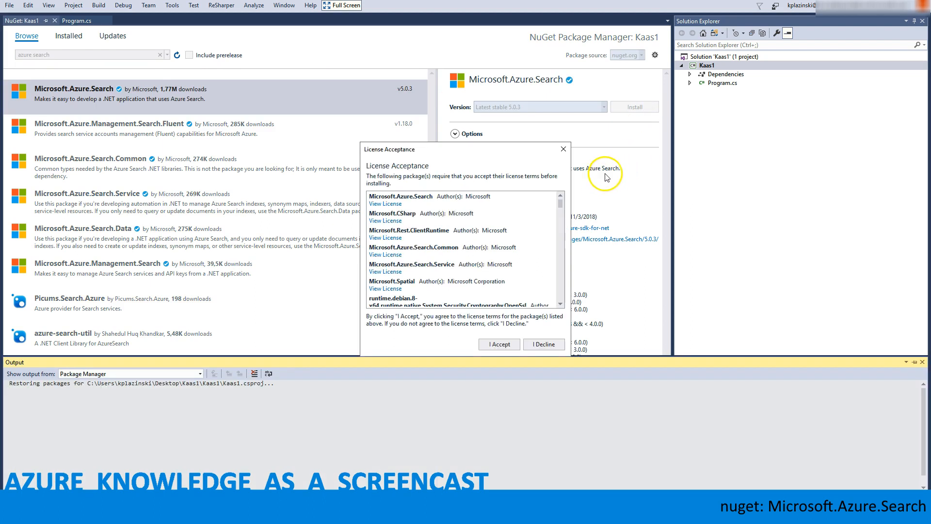
pyautogui.click(499, 344)
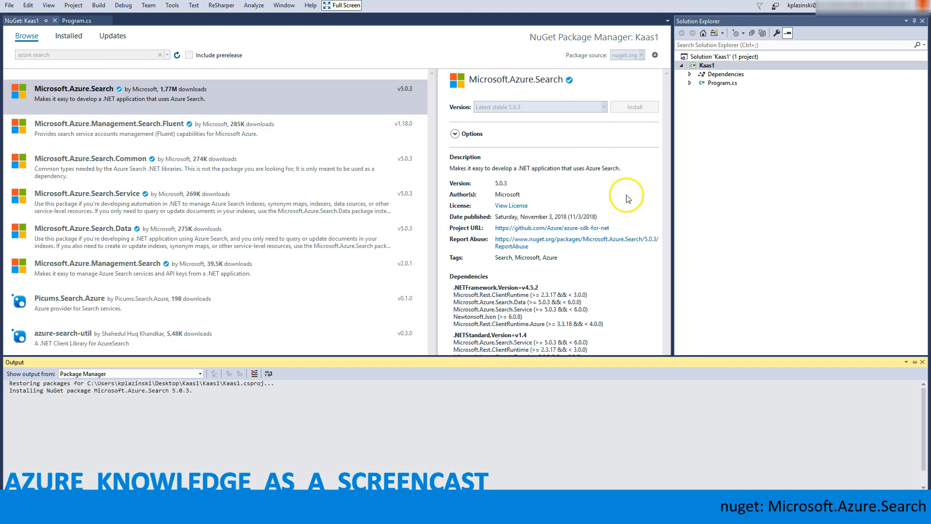
# - Import the missing Microsoft.Azure.Search and System.Linq references into Program.cs
pyautogui.doubleClick(722, 83)
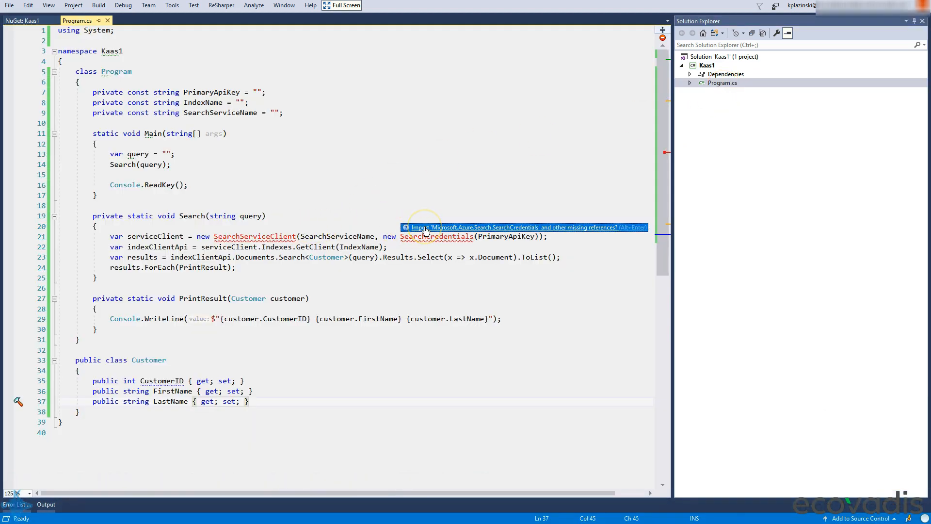
pyautogui.click(427, 227)
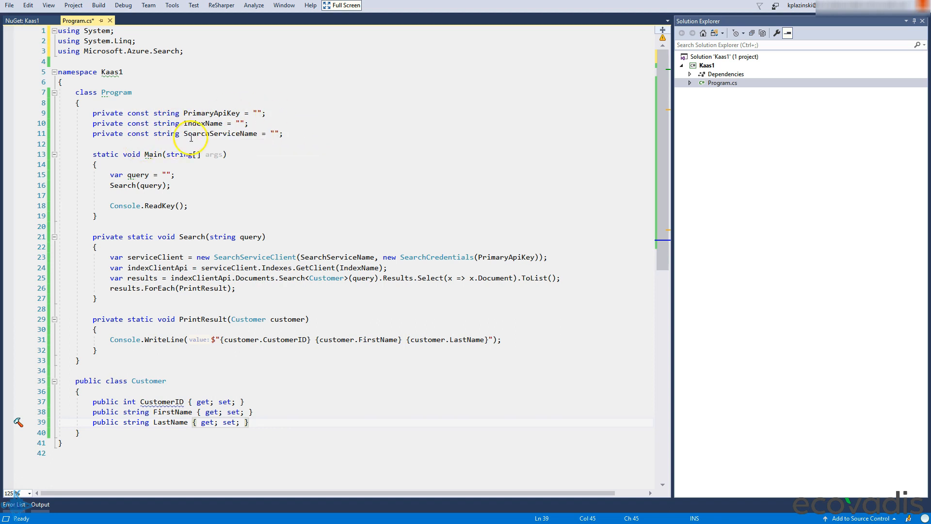
# - Switch to the Azure portal and copy the primary admin key of the kaas search service
pyautogui.hotkey('alt', 'Tab')
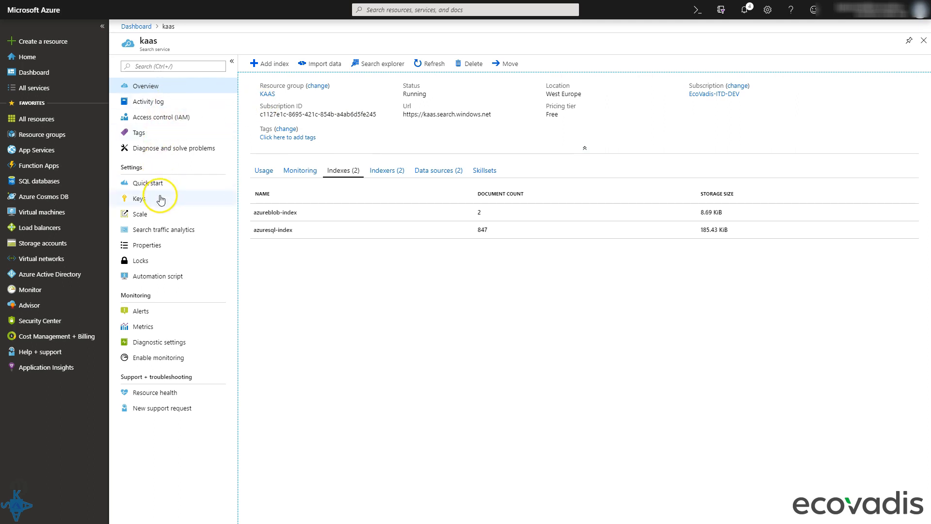
pyautogui.click(140, 198)
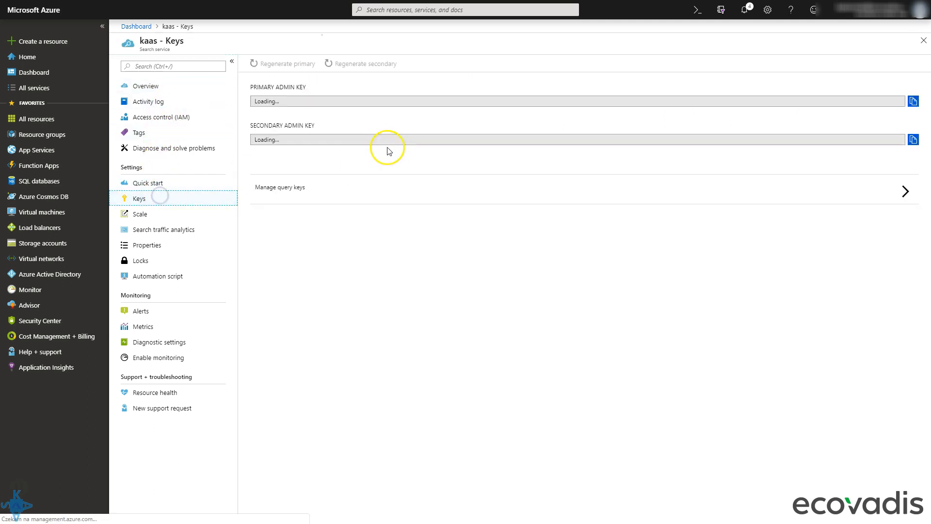
pyautogui.click(914, 102)
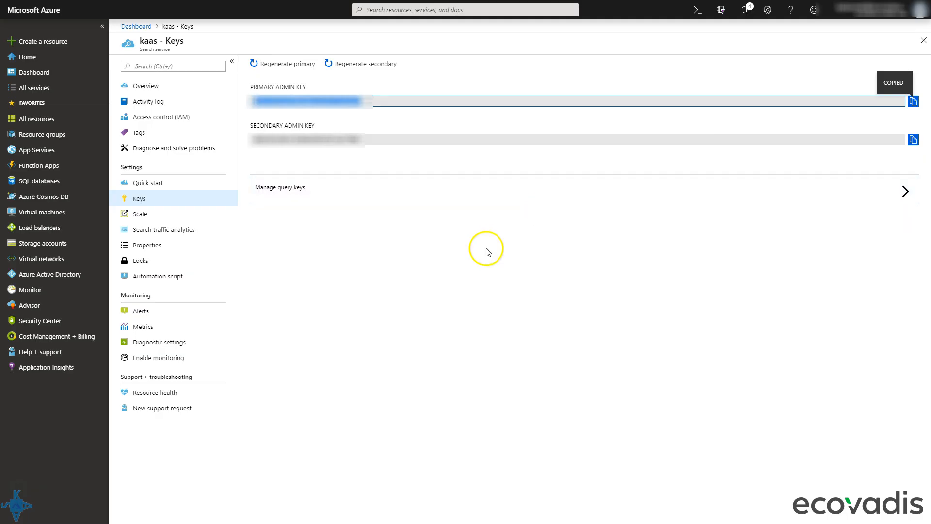
# - Switch to Visual Studio and paste the copied primary admin key into the PrimaryApiKey constant in Program.cs
pyautogui.hotkey('alt', 'Tab')
pyautogui.click(259, 113)
pyautogui.hotkey('ctrl', 'v')
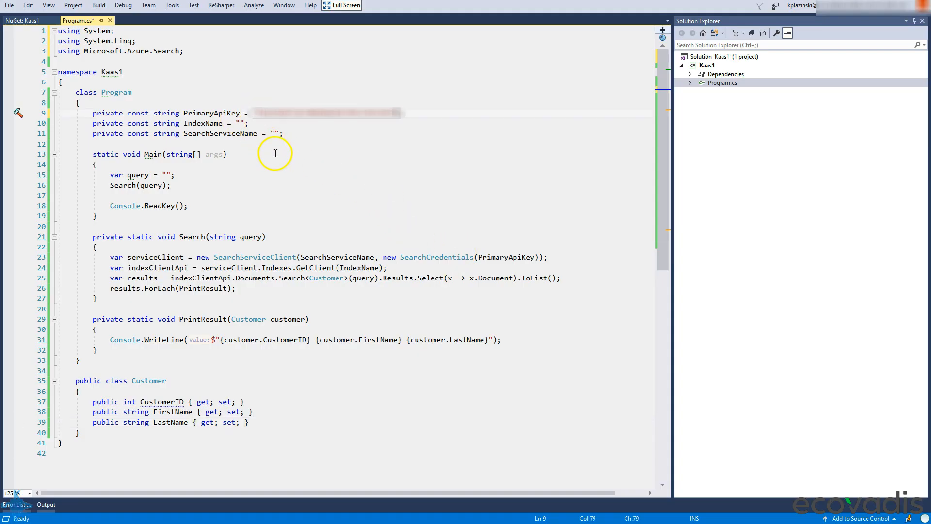
# - Switch to the Azure portal and copy the name azuresql-index from the kaas service's list of indexes
pyautogui.hotkey('alt', 'Tab')
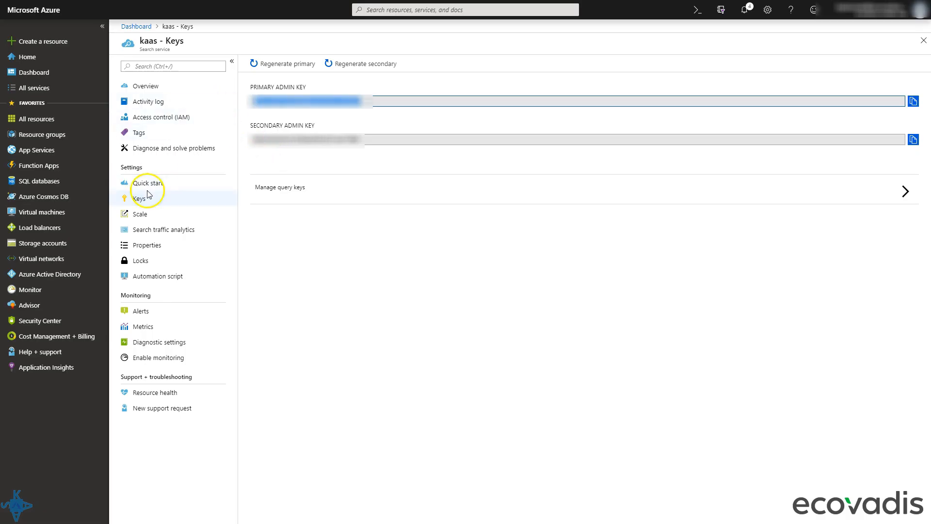
pyautogui.click(156, 87)
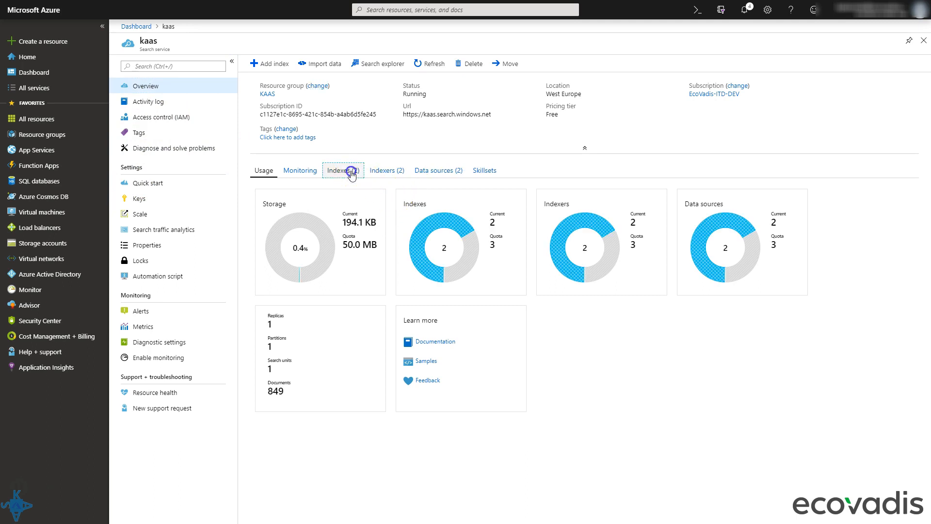
pyautogui.click(349, 170)
pyautogui.moveTo(243, 233)
pyautogui.mouseDown()
pyautogui.moveTo(265, 235)
pyautogui.moveTo(256, 246)
pyautogui.moveTo(292, 233)
pyautogui.moveTo(262, 232)
pyautogui.moveTo(316, 231)
pyautogui.moveTo(254, 237)
pyautogui.mouseUp()
pyautogui.hotkey('ctrl', 'c')
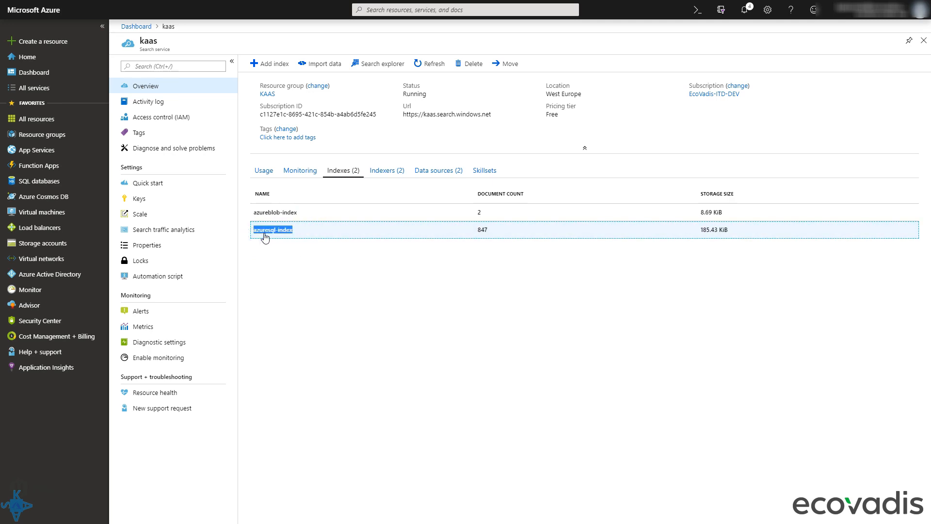
# - Switch to Visual Studio and paste azuresql-index as the value of the IndexName constant
pyautogui.hotkey('alt', 'Tab')
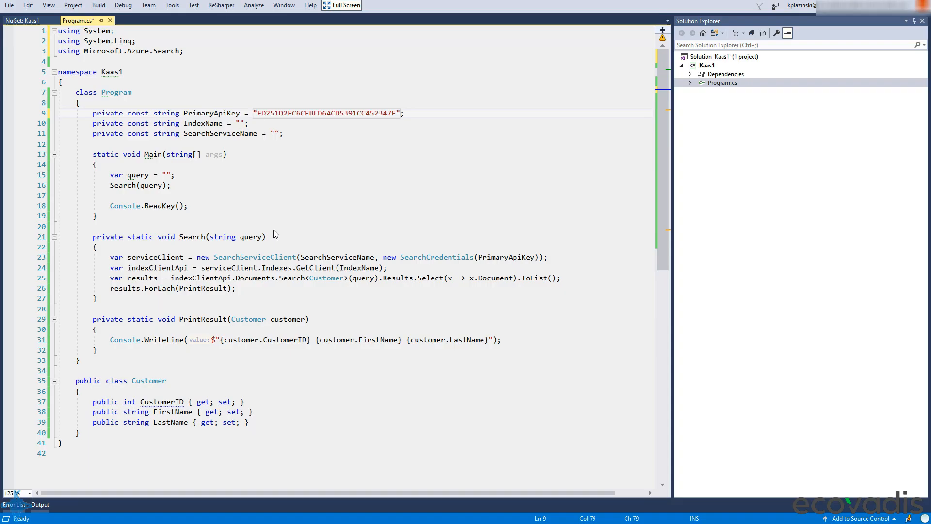
pyautogui.click(242, 123)
pyautogui.hotkey('ctrl', 'v')
# - Check the search service's name in the Azure portal and set the SearchServiceName constant to "kaas" in Visual Studio
pyautogui.hotkey('alt', 'Tab')
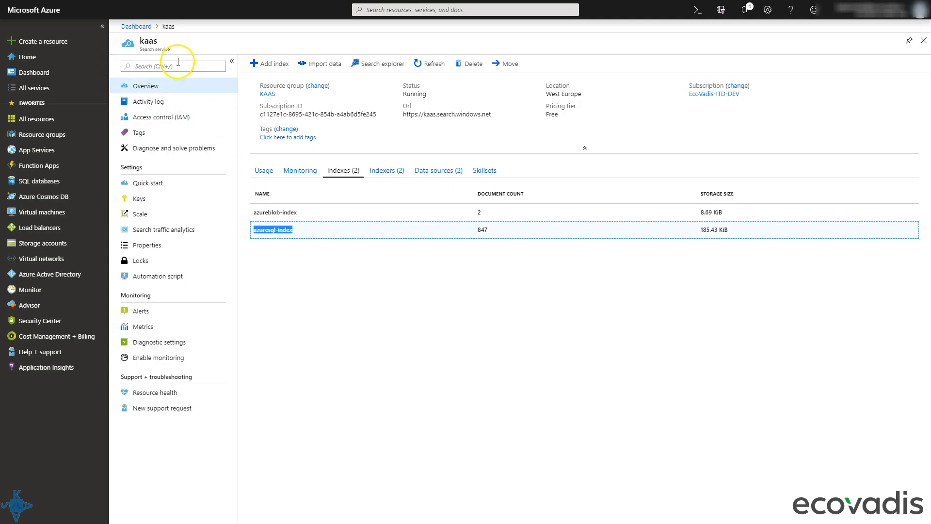
pyautogui.hotkey('alt', 'Tab')
pyautogui.click(276, 139)
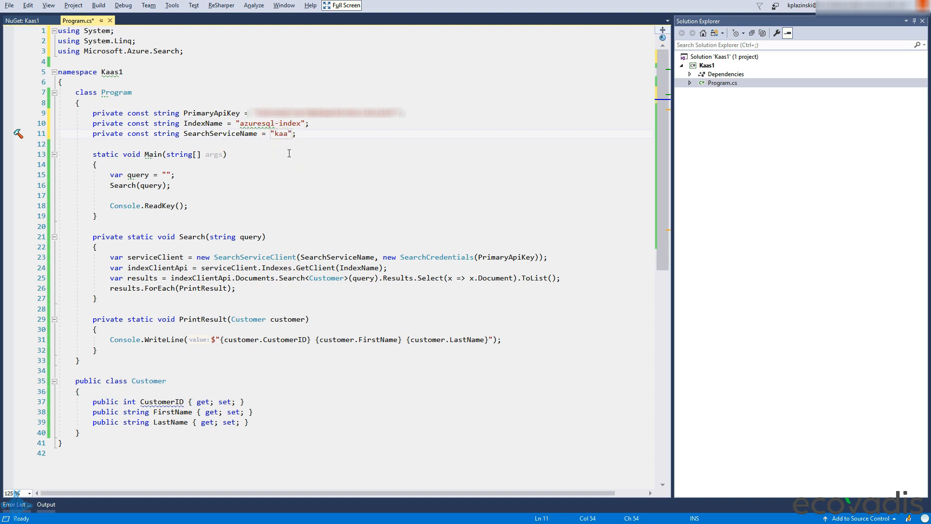
# - Set the query variable in Main to a customer's first name in lowercase and run the Kaas1 console application with debugging
pyautogui.click(166, 176)
pyautogui.write('rb')
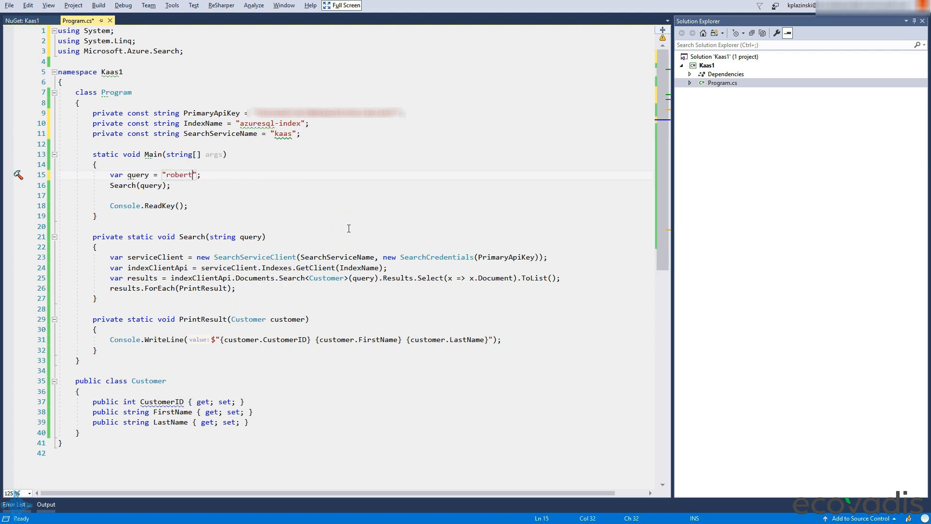
pyautogui.press('F5')
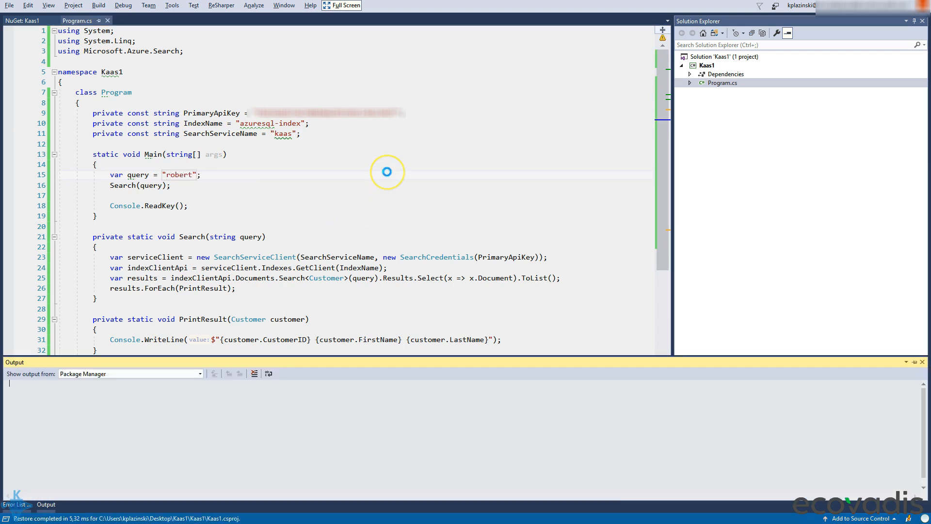